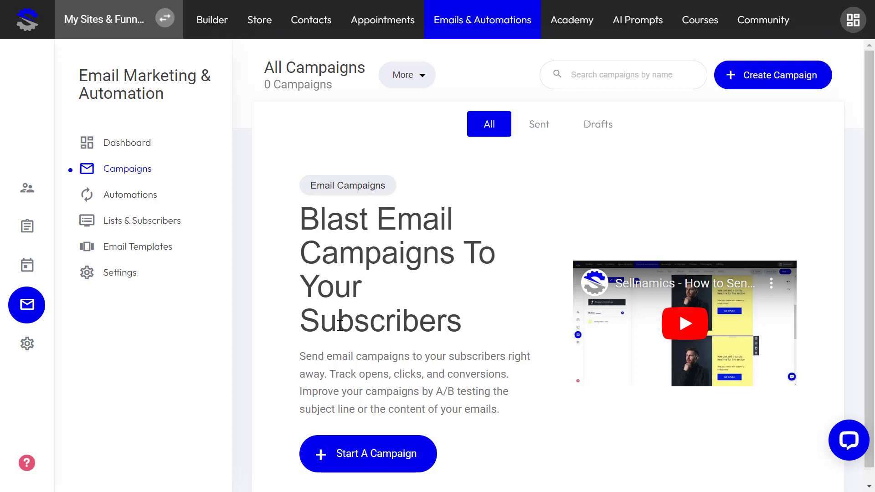
- Launch the new email campaign wizard with Create Campaign in the Campaigns list
{"action": "left_click", "coordinate": [777, 80]}
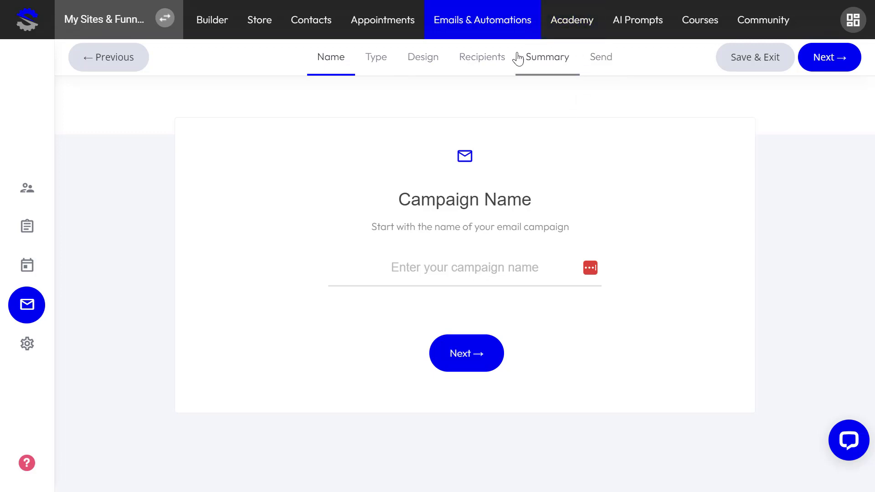
- Enter 'Webinar' as the campaign name
{"action": "left_click", "coordinate": [452, 266]}
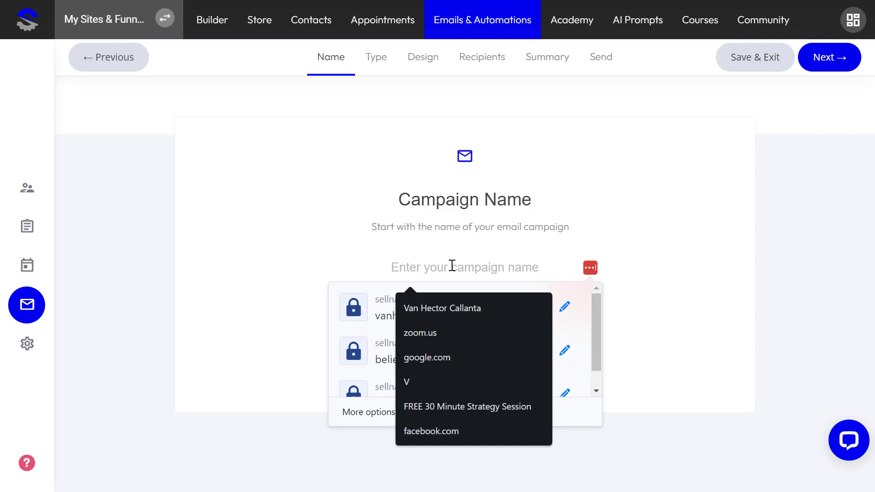
{"action": "type", "text": "Webinar"}
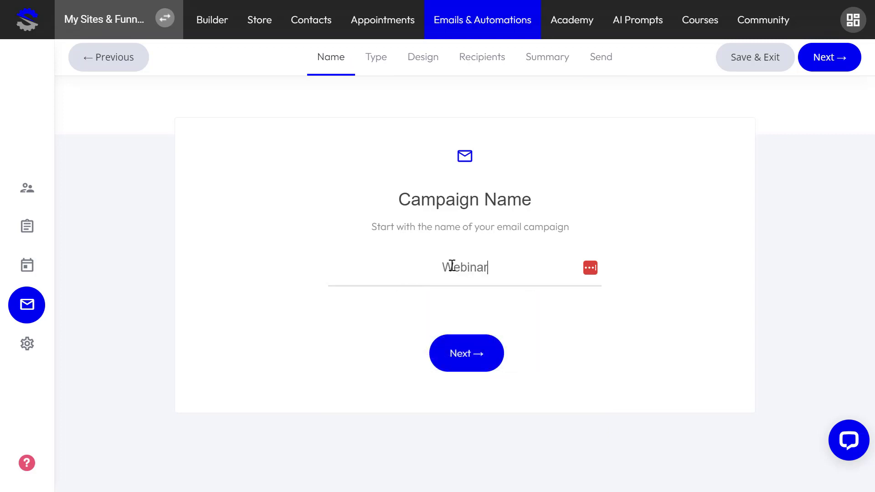
- Advance to the campaign Type step and choose A/B Split Campaign
{"action": "left_click", "coordinate": [463, 351]}
{"action": "scroll", "coordinate": [537, 353], "scroll_direction": "down", "scroll_amount": 1}
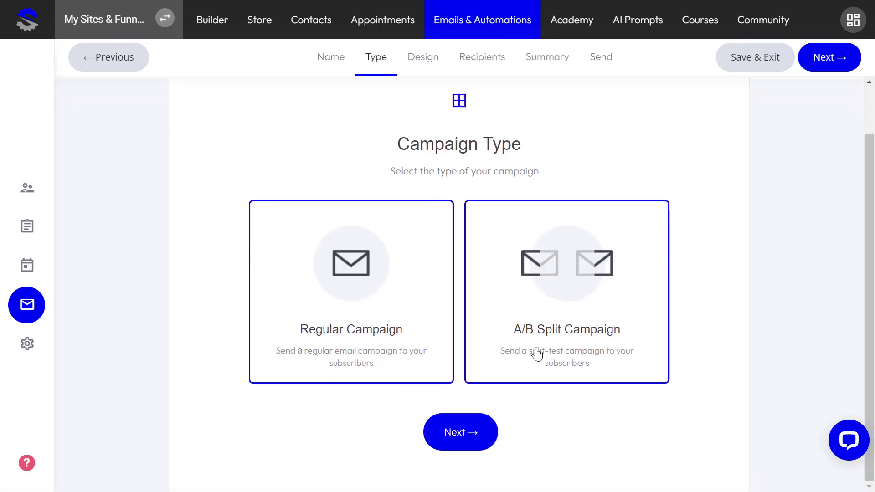
{"action": "left_click", "coordinate": [549, 292]}
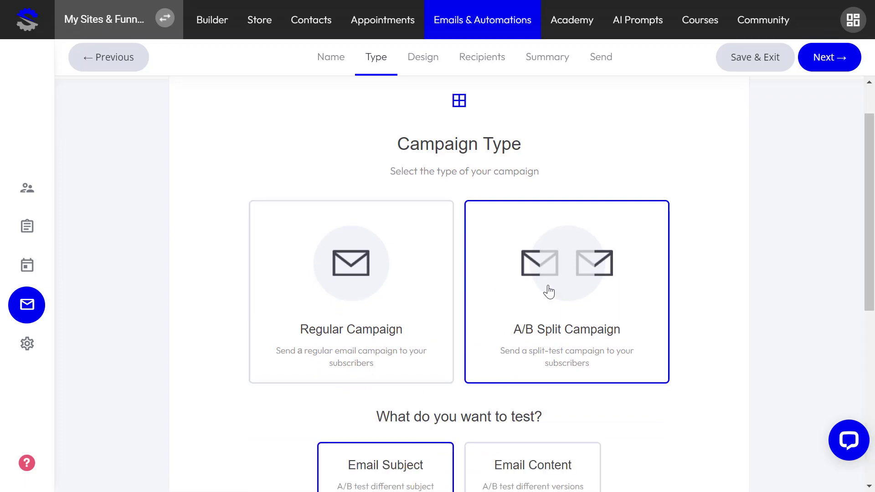
- Set the A/B test to compare Email Content, with the winner picked by click rate
{"action": "scroll", "coordinate": [542, 301], "scroll_direction": "down", "scroll_amount": 4}
{"action": "scroll", "coordinate": [588, 278], "scroll_direction": "down", "scroll_amount": 3}
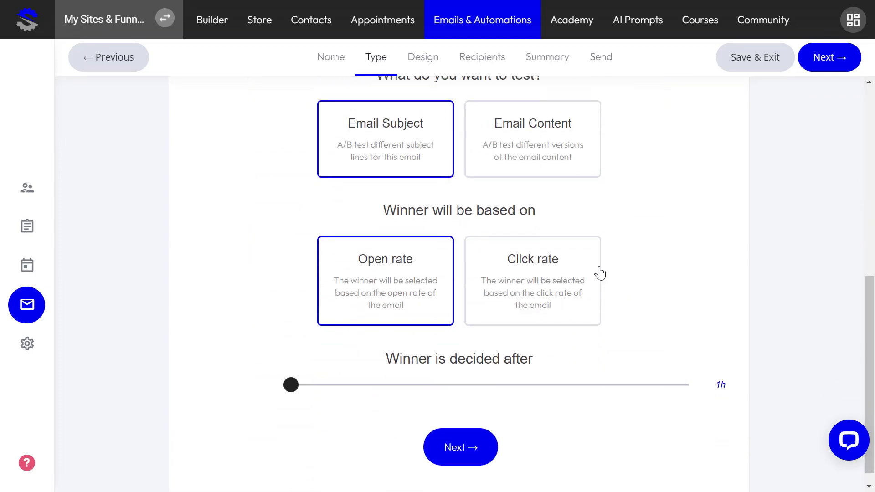
{"action": "scroll", "coordinate": [674, 279], "scroll_direction": "up", "scroll_amount": 5}
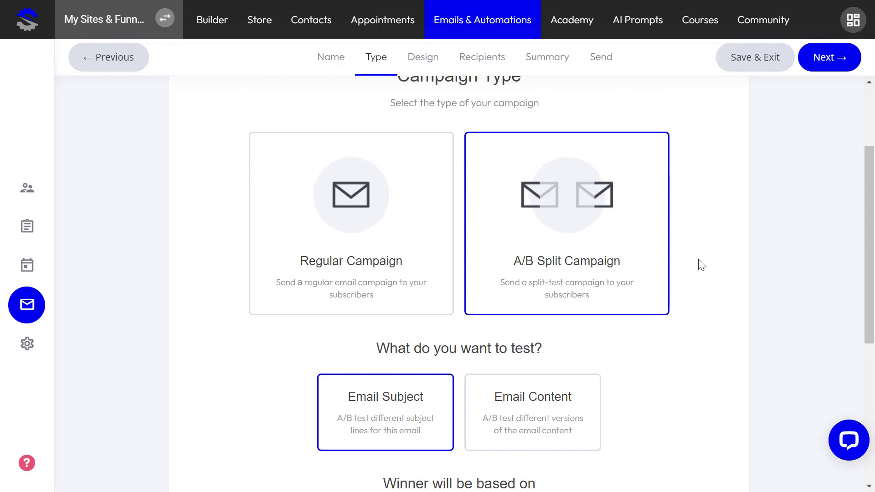
{"action": "scroll", "coordinate": [701, 265], "scroll_direction": "down", "scroll_amount": 3}
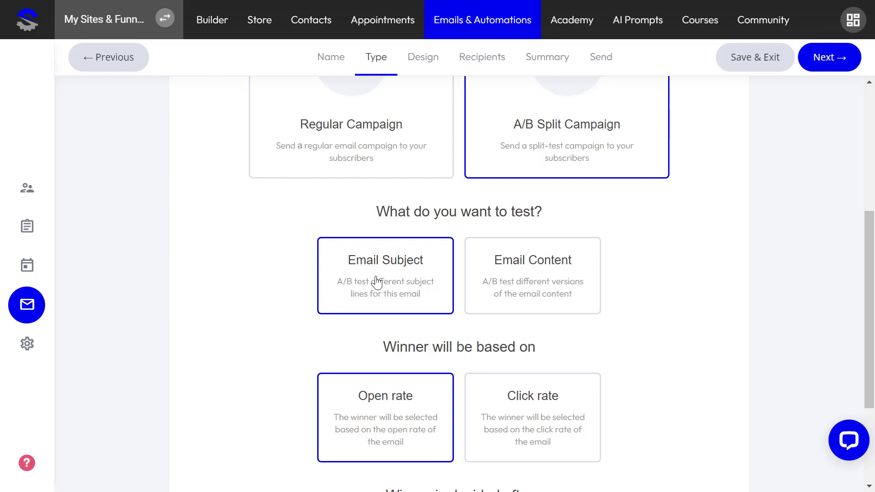
{"action": "left_click", "coordinate": [520, 276]}
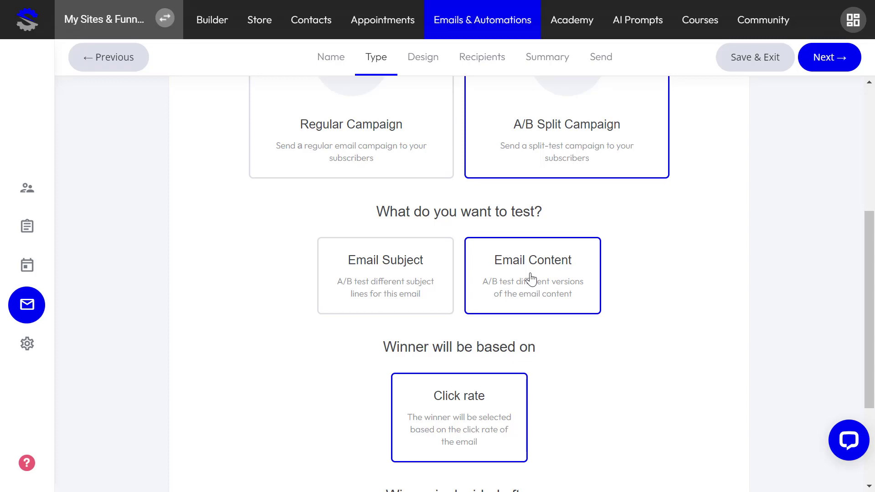
{"action": "scroll", "coordinate": [567, 297], "scroll_direction": "down", "scroll_amount": 3}
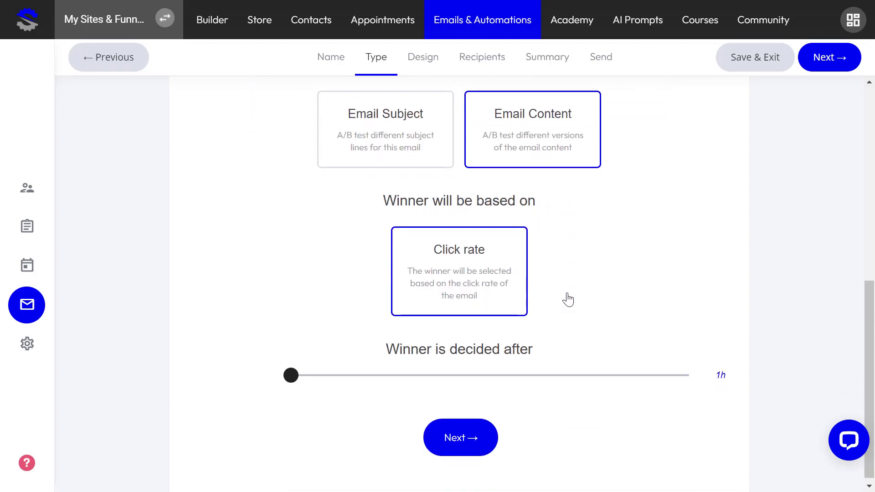
{"action": "scroll", "coordinate": [567, 299], "scroll_direction": "up", "scroll_amount": 4}
{"action": "left_click", "coordinate": [395, 316]}
{"action": "left_click", "coordinate": [529, 323]}
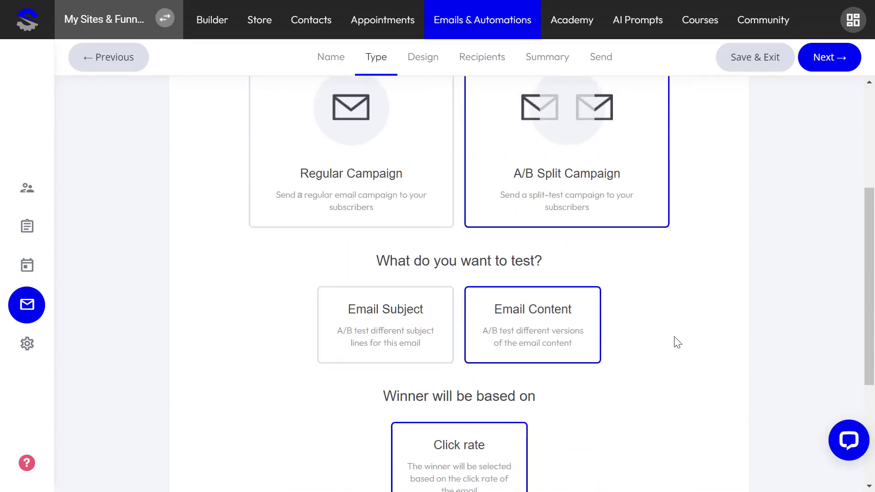
{"action": "scroll", "coordinate": [661, 343], "scroll_direction": "down", "scroll_amount": 2}
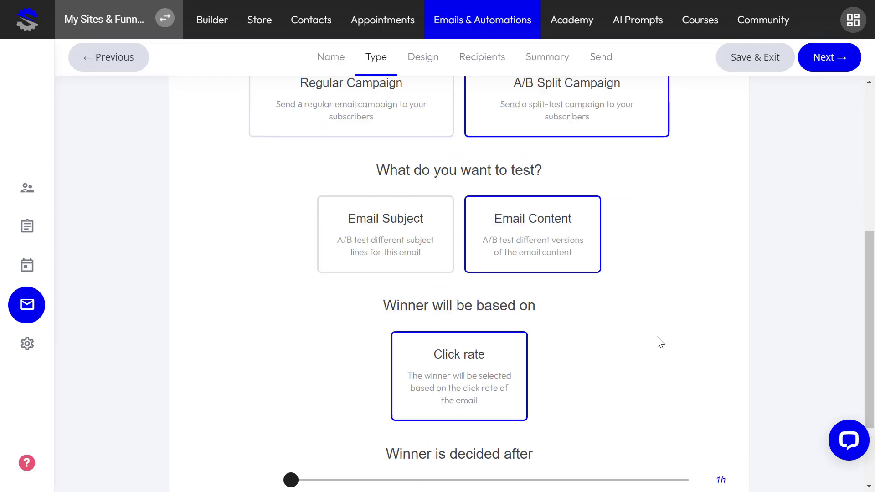
- Toggle the A/B test between Email Subject and Email Content, ending on Email Content
{"action": "left_click", "coordinate": [387, 202]}
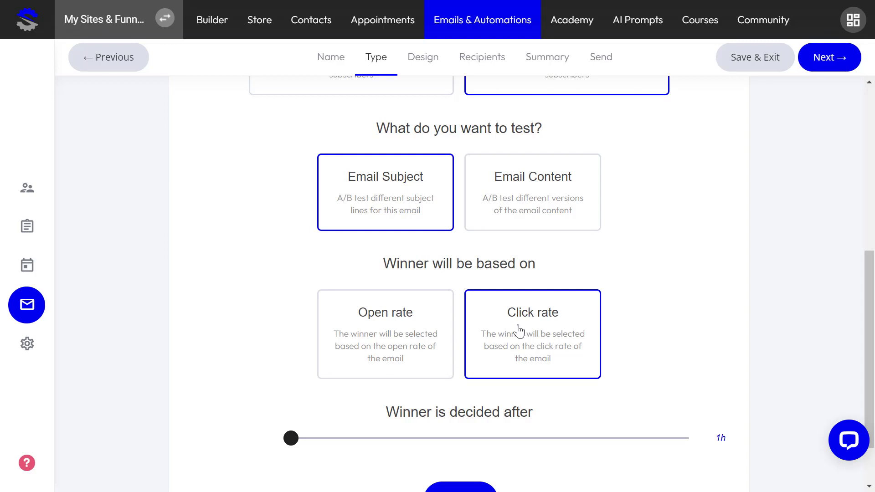
{"action": "left_click", "coordinate": [549, 201]}
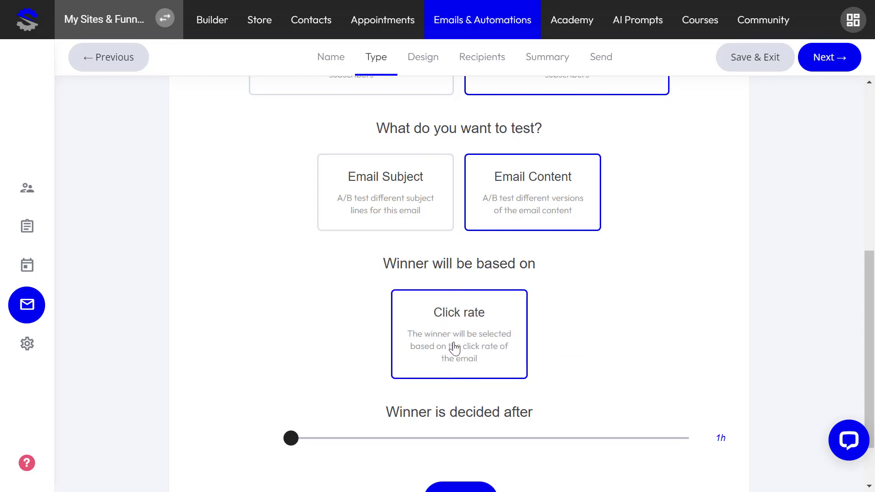
{"action": "scroll", "coordinate": [456, 346], "scroll_direction": "up", "scroll_amount": 5}
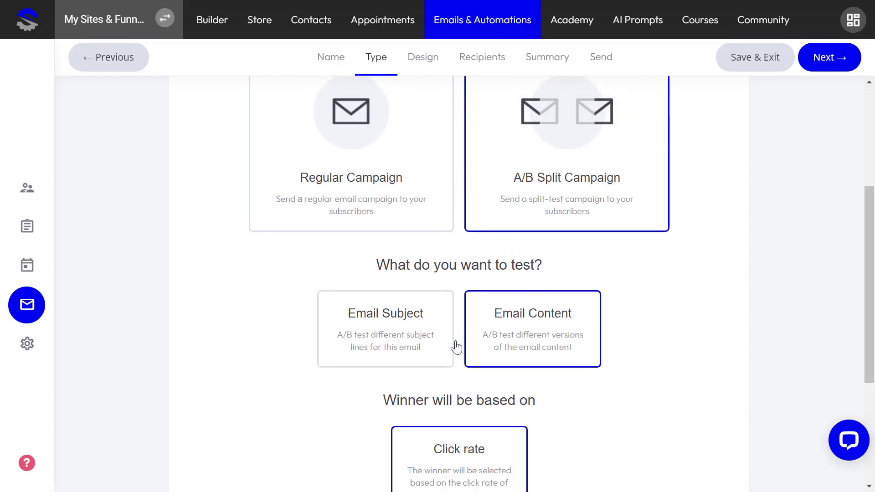
{"action": "scroll", "coordinate": [460, 345], "scroll_direction": "up", "scroll_amount": 2}
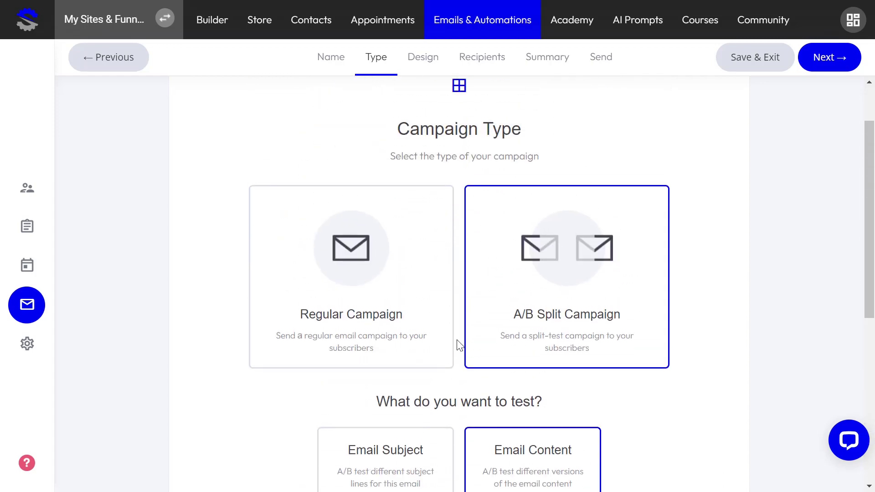
{"action": "scroll", "coordinate": [465, 346], "scroll_direction": "down", "scroll_amount": 6}
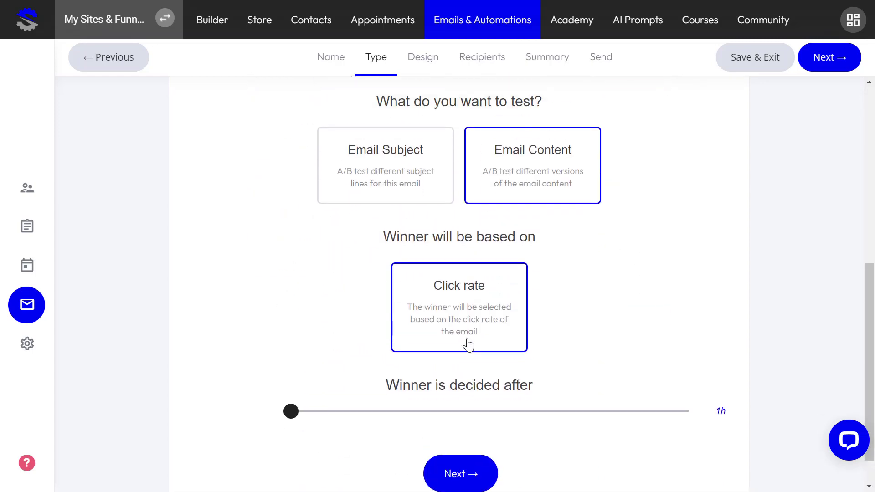
{"action": "scroll", "coordinate": [469, 345], "scroll_direction": "up", "scroll_amount": 6}
{"action": "scroll", "coordinate": [529, 356], "scroll_direction": "down", "scroll_amount": 5}
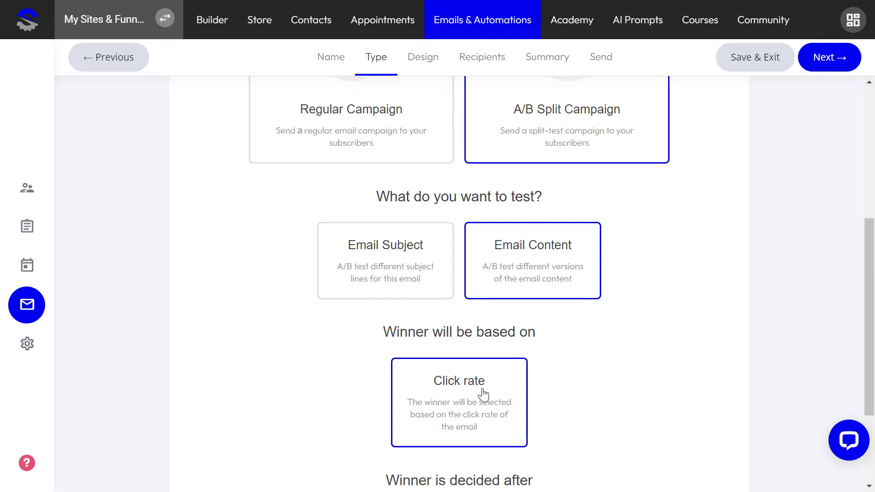
- Switch the campaign type to Regular Campaign
{"action": "scroll", "coordinate": [484, 394], "scroll_direction": "up", "scroll_amount": 2}
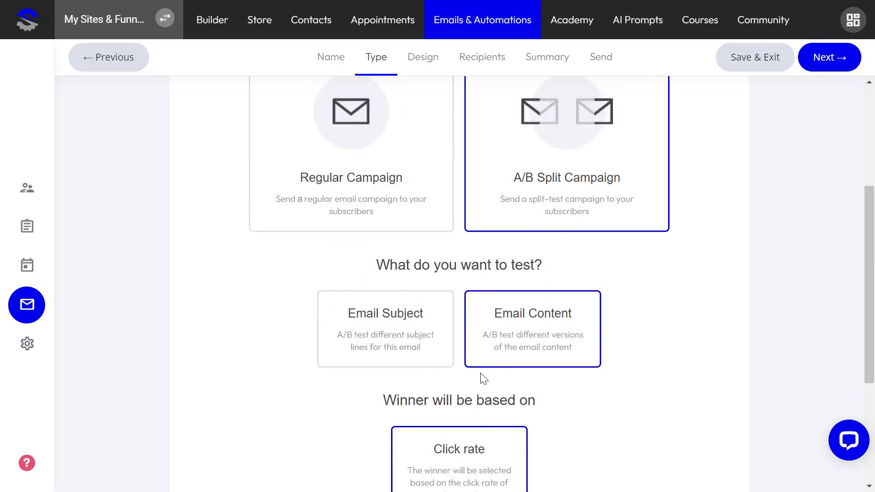
{"action": "scroll", "coordinate": [484, 380], "scroll_direction": "down", "scroll_amount": 4}
{"action": "scroll", "coordinate": [517, 334], "scroll_direction": "up", "scroll_amount": 3}
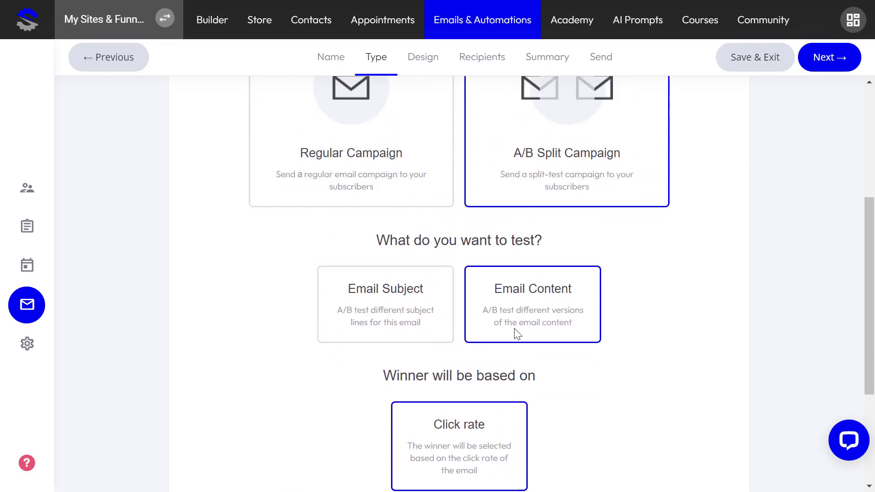
{"action": "scroll", "coordinate": [528, 301], "scroll_direction": "down", "scroll_amount": 3}
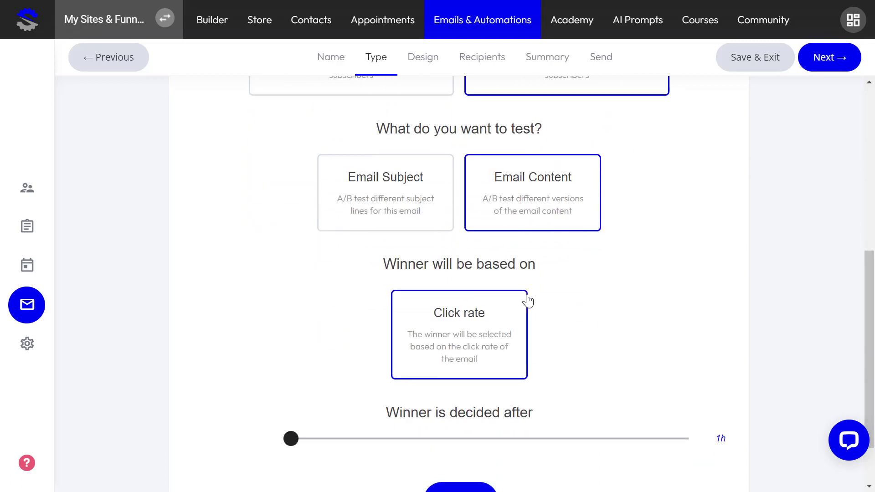
{"action": "scroll", "coordinate": [501, 310], "scroll_direction": "down", "scroll_amount": 2}
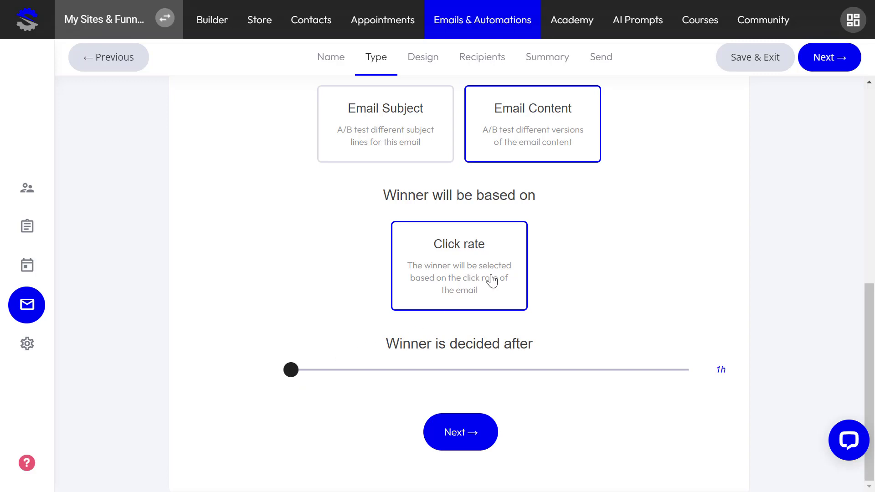
{"action": "scroll", "coordinate": [551, 223], "scroll_direction": "up", "scroll_amount": 3}
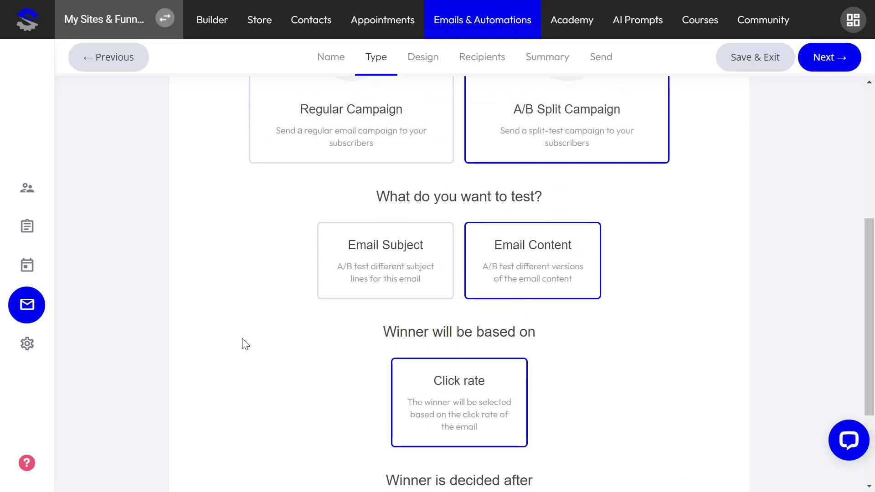
{"action": "scroll", "coordinate": [256, 354], "scroll_direction": "down", "scroll_amount": 3}
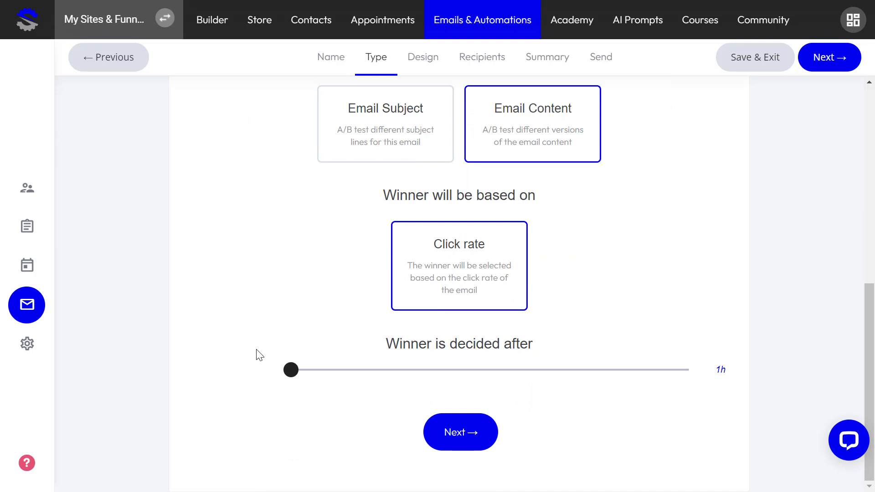
{"action": "scroll", "coordinate": [259, 355], "scroll_direction": "up", "scroll_amount": 3}
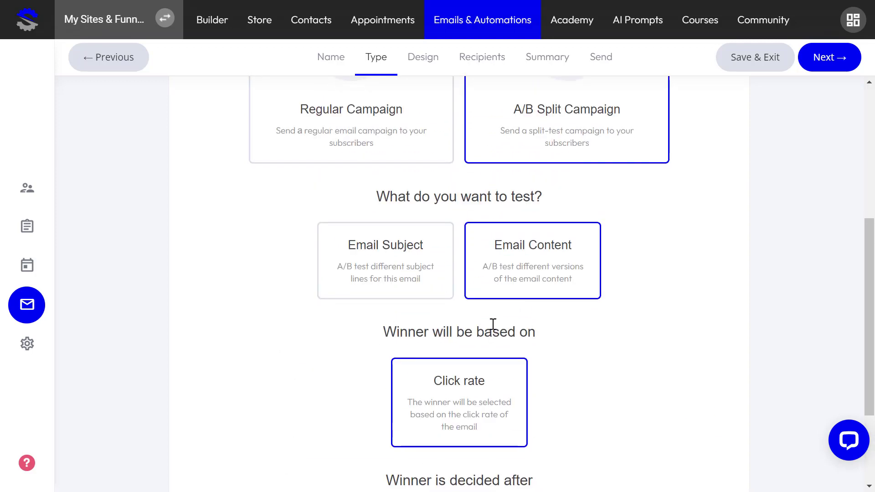
{"action": "scroll", "coordinate": [471, 325], "scroll_direction": "down", "scroll_amount": 3}
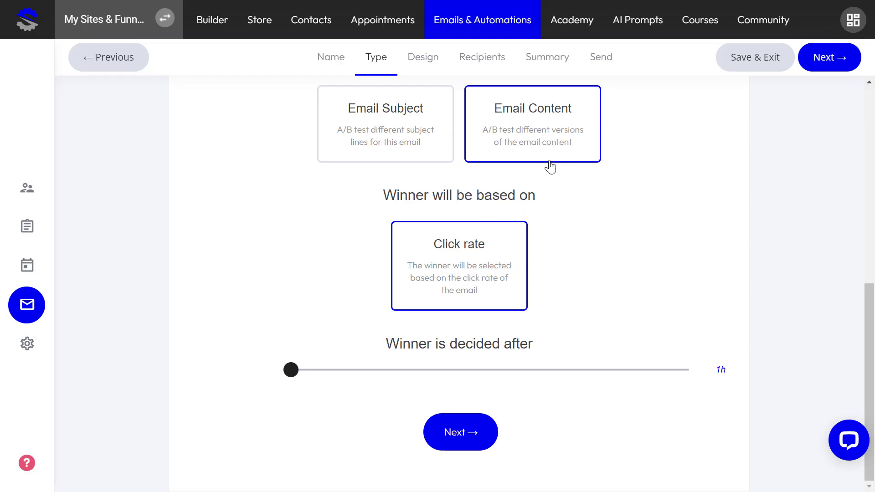
{"action": "scroll", "coordinate": [485, 295], "scroll_direction": "up", "scroll_amount": 5}
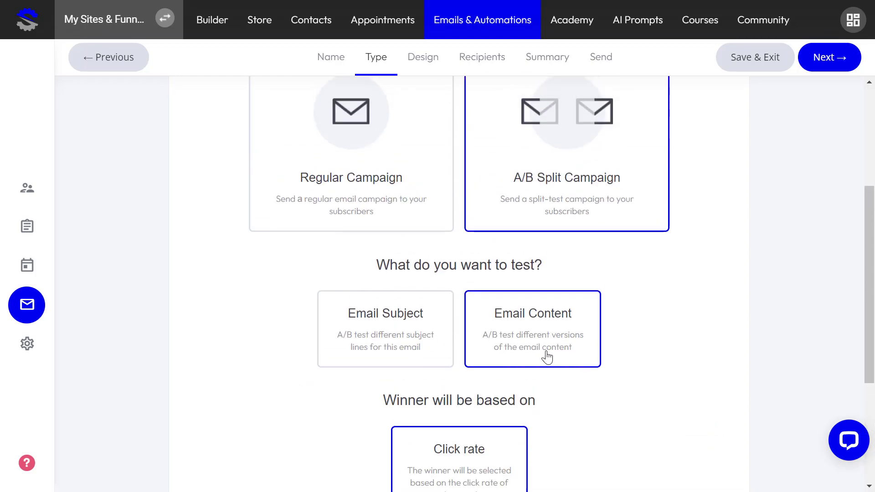
{"action": "scroll", "coordinate": [547, 356], "scroll_direction": "down", "scroll_amount": 3}
{"action": "scroll", "coordinate": [536, 356], "scroll_direction": "up", "scroll_amount": 5}
{"action": "left_click", "coordinate": [370, 224]}
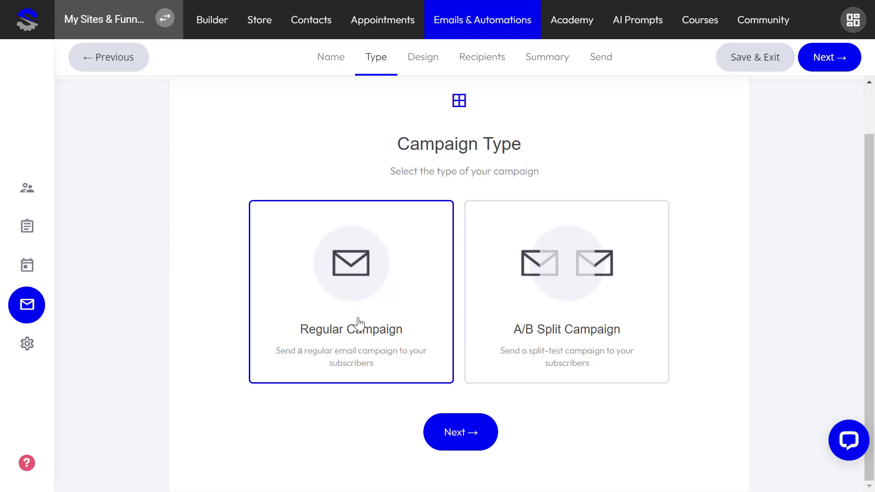
{"action": "left_click", "coordinate": [464, 442]}
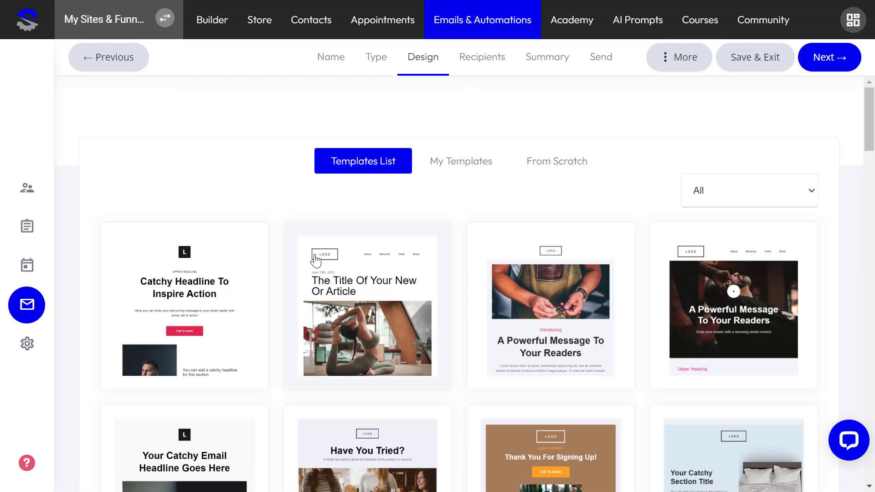
{"action": "scroll", "coordinate": [675, 310], "scroll_direction": "down", "scroll_amount": 6}
{"action": "scroll", "coordinate": [675, 310], "scroll_direction": "down", "scroll_amount": 6}
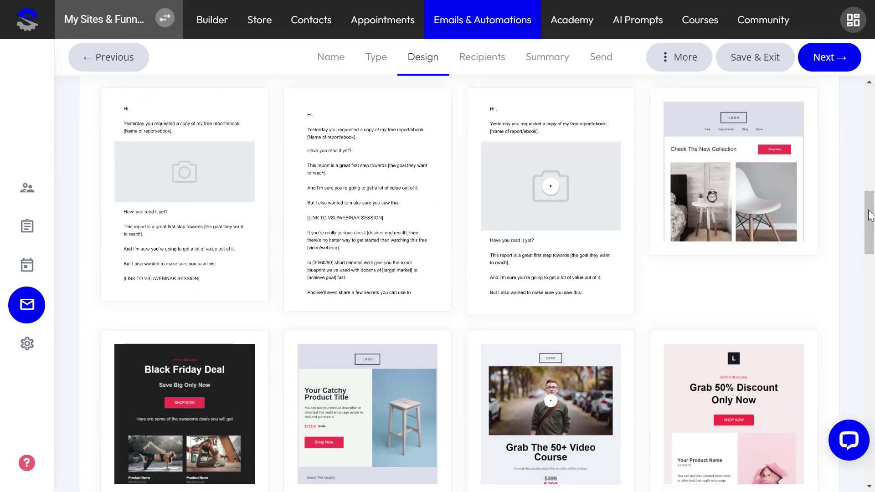
{"action": "left_click_drag", "start_coordinate": [870, 237], "coordinate": [840, 98]}
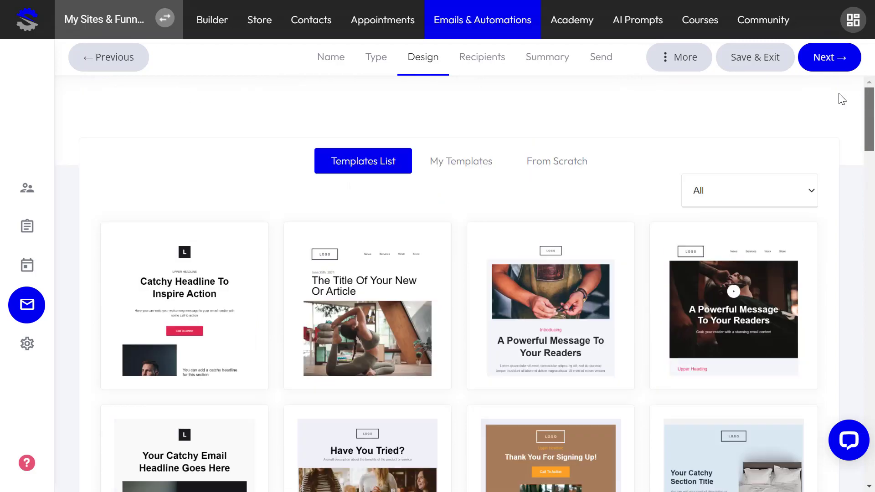
{"action": "left_click", "coordinate": [551, 166]}
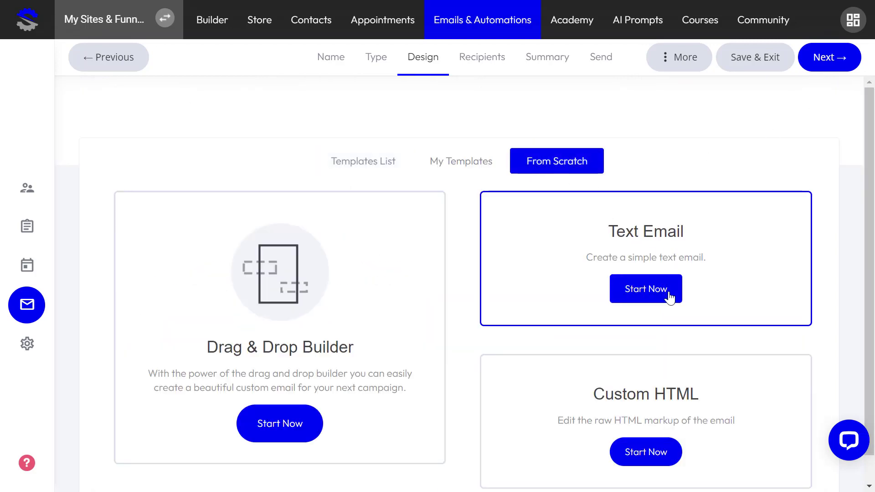
{"action": "scroll", "coordinate": [755, 353], "scroll_direction": "down", "scroll_amount": 1}
{"action": "scroll", "coordinate": [756, 353], "scroll_direction": "up", "scroll_amount": 1}
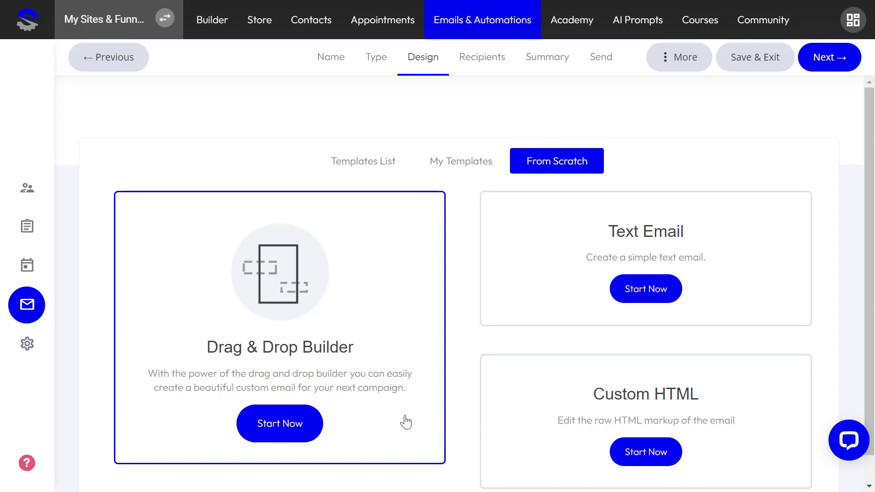
{"action": "scroll", "coordinate": [401, 418], "scroll_direction": "down", "scroll_amount": 1}
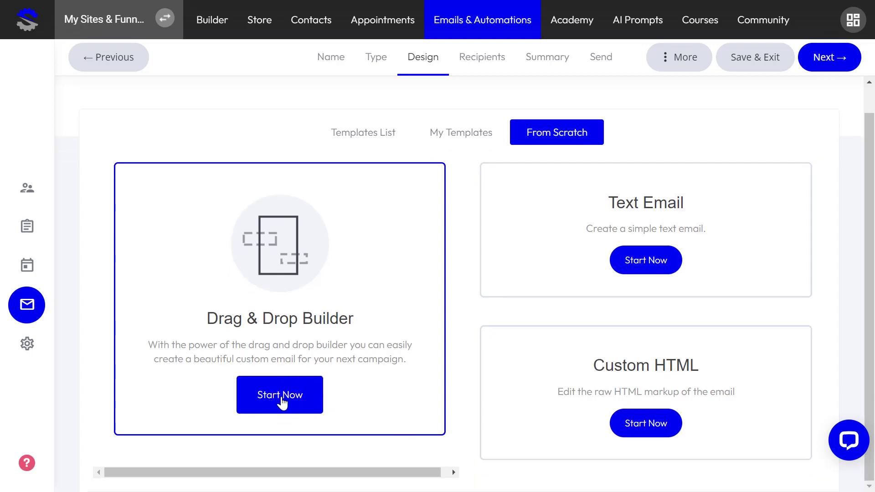
{"action": "left_click", "coordinate": [367, 131]}
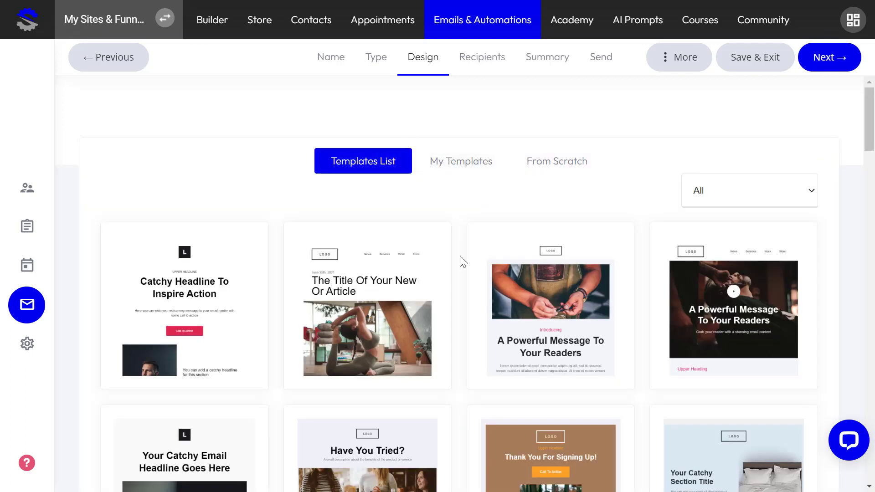
{"action": "scroll", "coordinate": [514, 367], "scroll_direction": "down", "scroll_amount": 15}
{"action": "scroll", "coordinate": [519, 364], "scroll_direction": "up", "scroll_amount": 3}
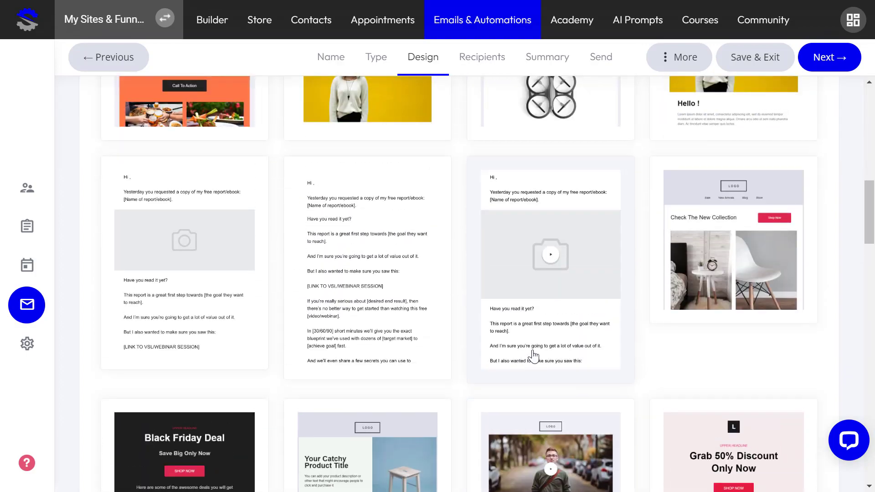
{"action": "scroll", "coordinate": [531, 355], "scroll_direction": "up", "scroll_amount": 2}
{"action": "mouse_move", "coordinate": [869, 212]}
{"action": "left_mouse_down"}
{"action": "mouse_move", "coordinate": [871, 461]}
{"action": "mouse_move", "coordinate": [871, 94]}
{"action": "mouse_move", "coordinate": [873, 212]}
{"action": "left_mouse_up"}
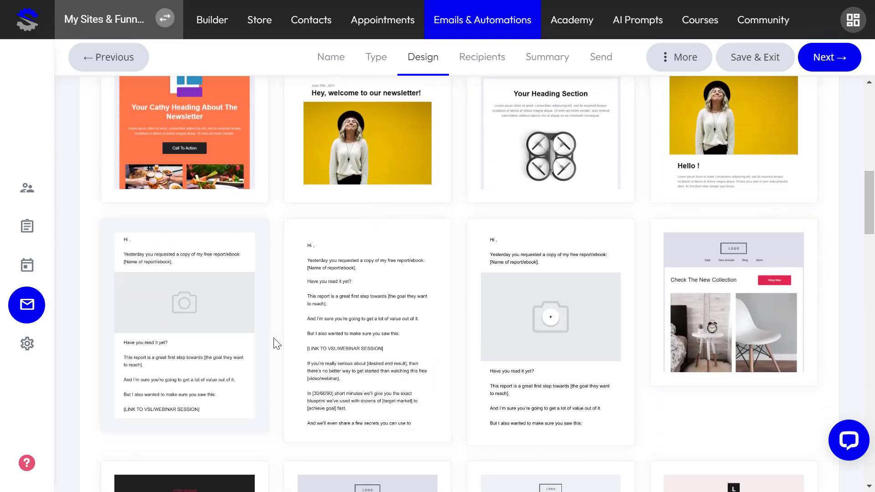
{"action": "scroll", "coordinate": [354, 264], "scroll_direction": "up", "scroll_amount": 1}
{"action": "scroll", "coordinate": [355, 265], "scroll_direction": "up", "scroll_amount": 7}
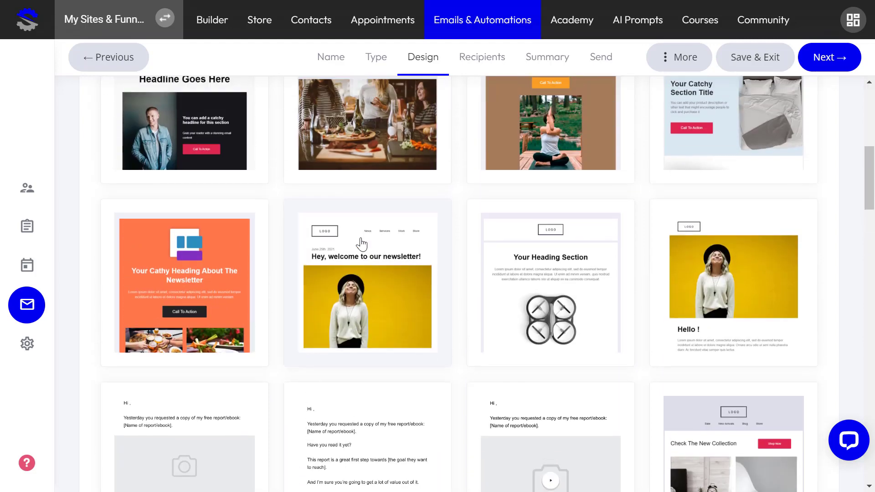
{"action": "scroll", "coordinate": [441, 294], "scroll_direction": "down", "scroll_amount": 9}
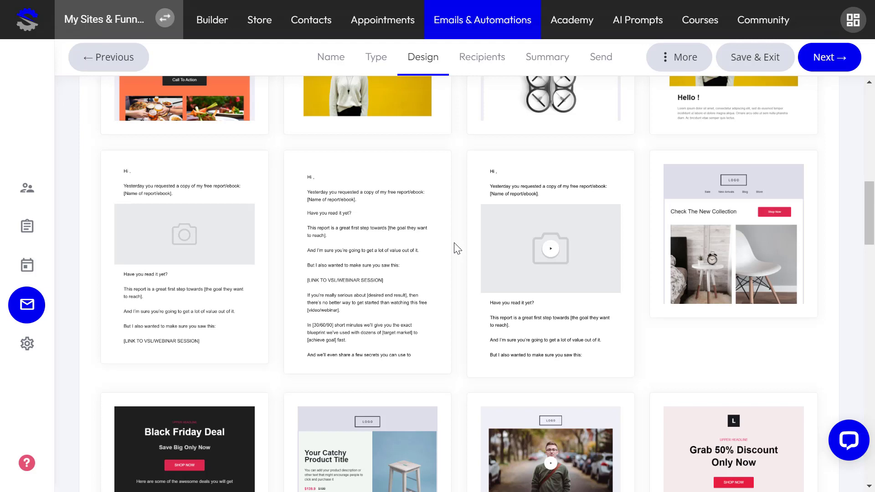
{"action": "scroll", "coordinate": [465, 291], "scroll_direction": "up", "scroll_amount": 3}
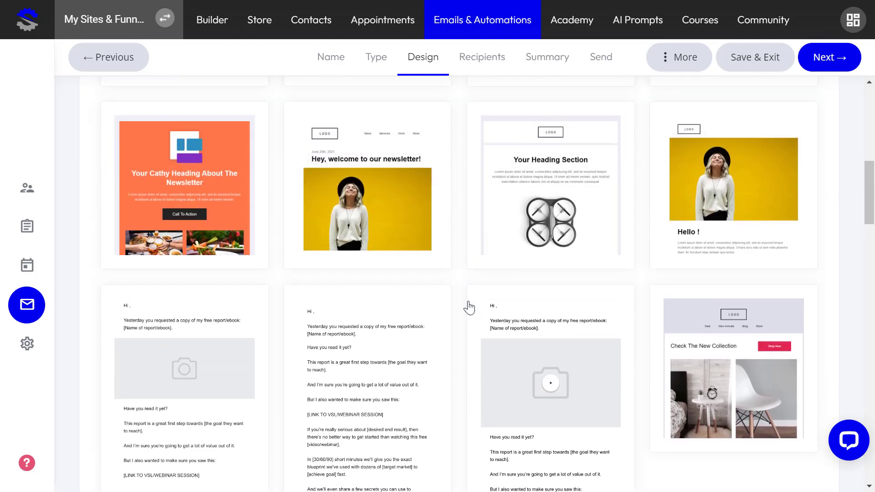
{"action": "scroll", "coordinate": [474, 310], "scroll_direction": "down", "scroll_amount": 10}
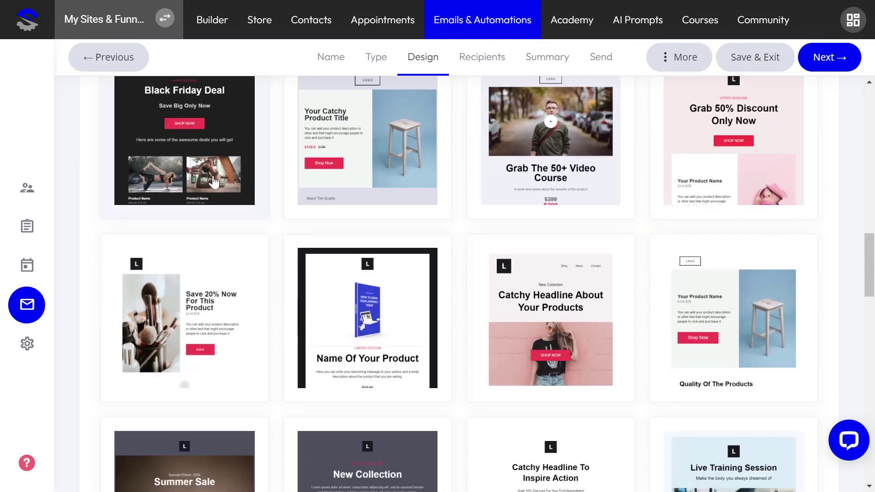
{"action": "scroll", "coordinate": [461, 319], "scroll_direction": "up", "scroll_amount": 7}
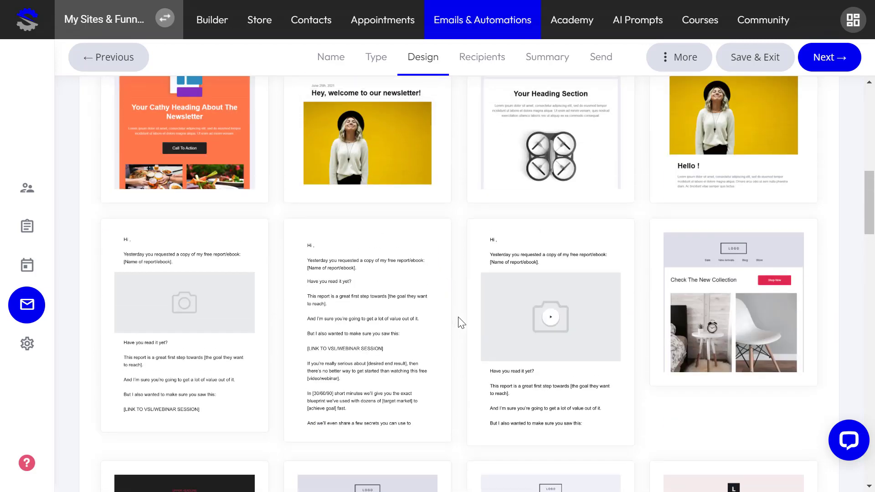
- Use the free-report template and delete {first_name} so the greeting reads 'Hi ,'
{"action": "left_click", "coordinate": [384, 332]}
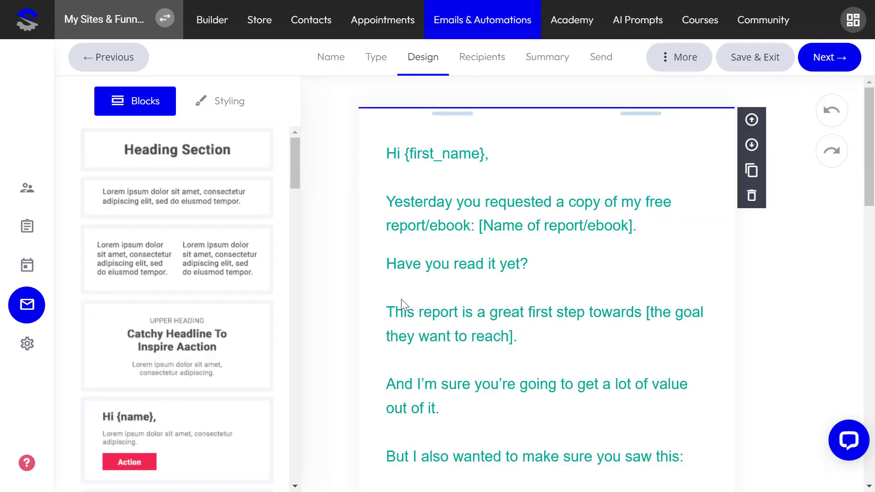
{"action": "left_click", "coordinate": [456, 157]}
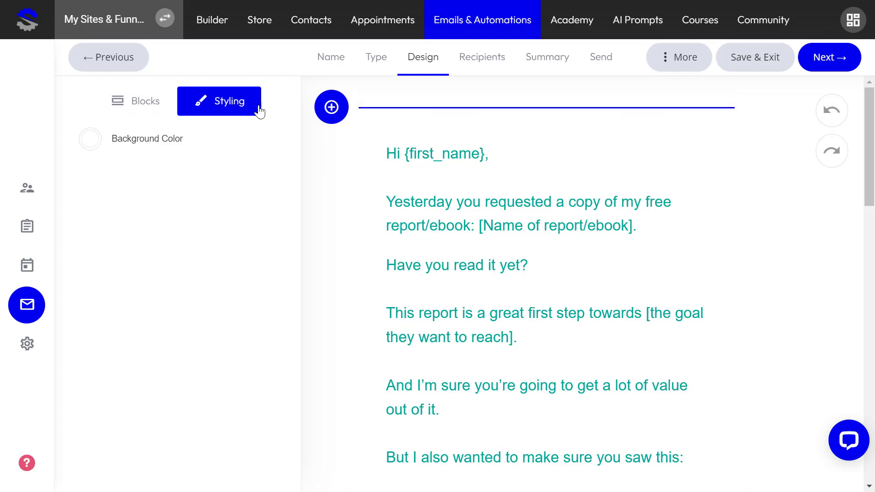
{"action": "scroll", "coordinate": [494, 245], "scroll_direction": "down", "scroll_amount": 10}
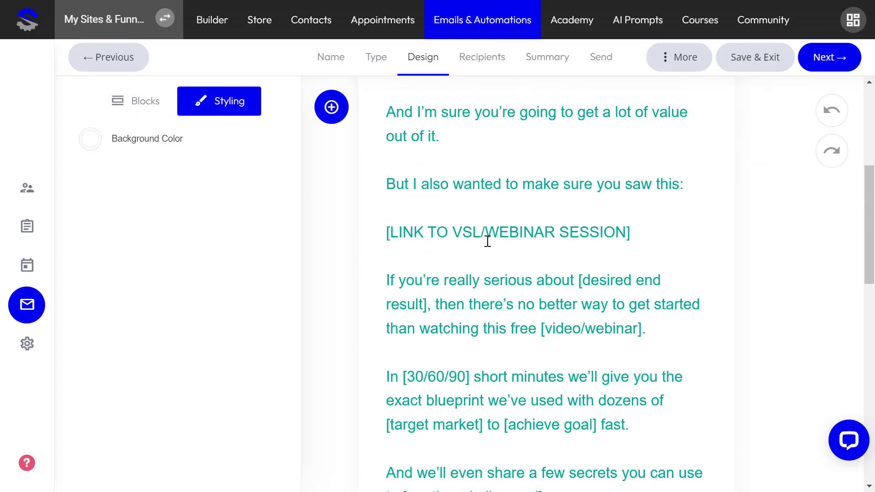
{"action": "scroll", "coordinate": [495, 321], "scroll_direction": "up", "scroll_amount": 10}
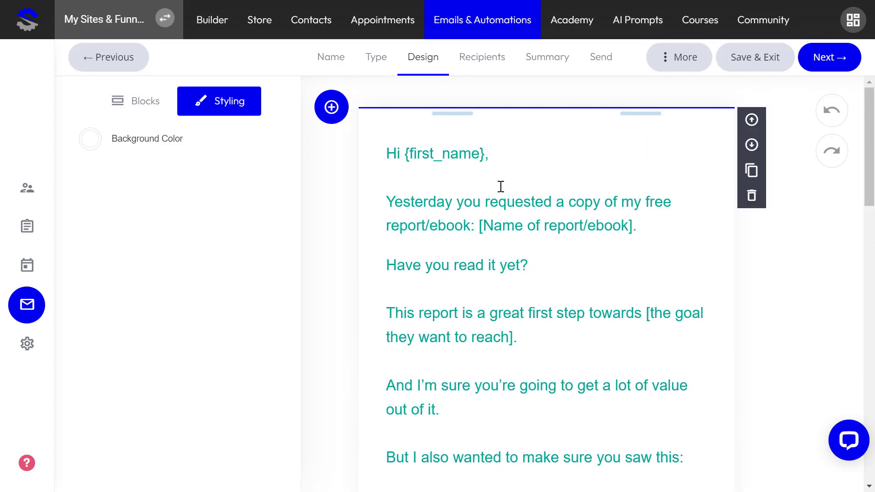
{"action": "left_click_drag", "start_coordinate": [487, 156], "coordinate": [411, 155]}
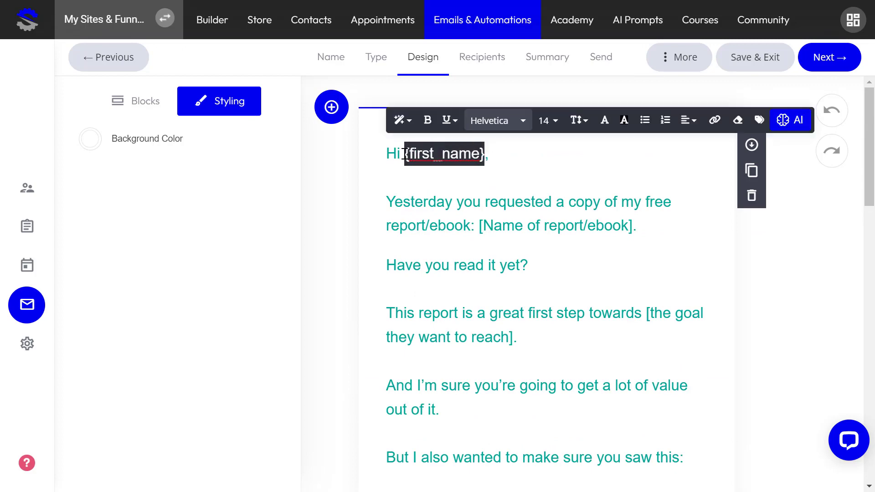
{"action": "key", "text": "BackSpace"}
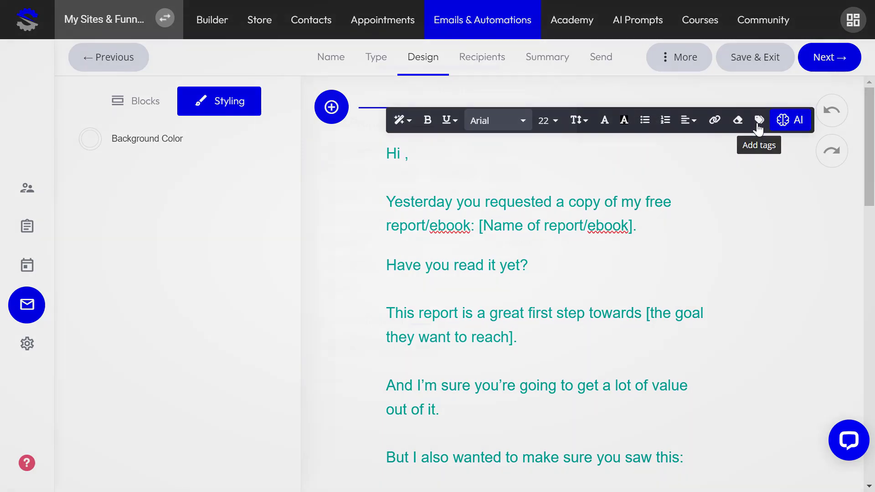
- Insert the First Name tag after 'Hi' in the greeting, then close the tag list
{"action": "left_click", "coordinate": [759, 121]}
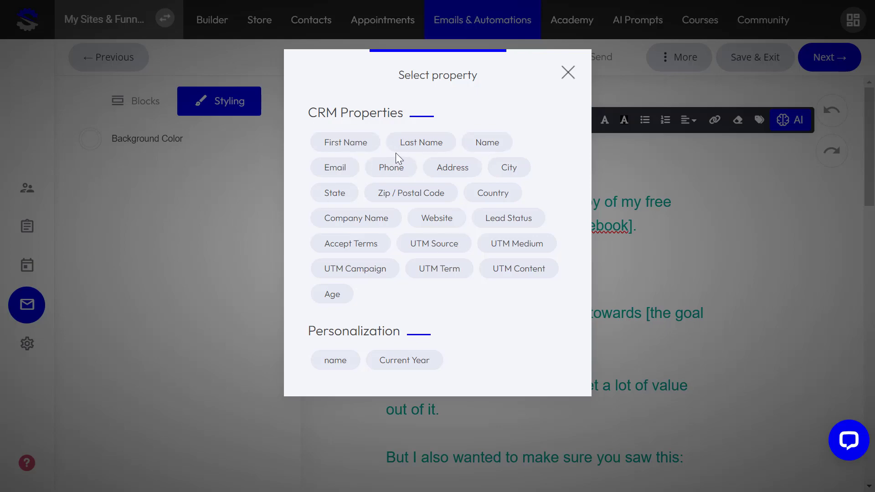
{"action": "left_click", "coordinate": [365, 142]}
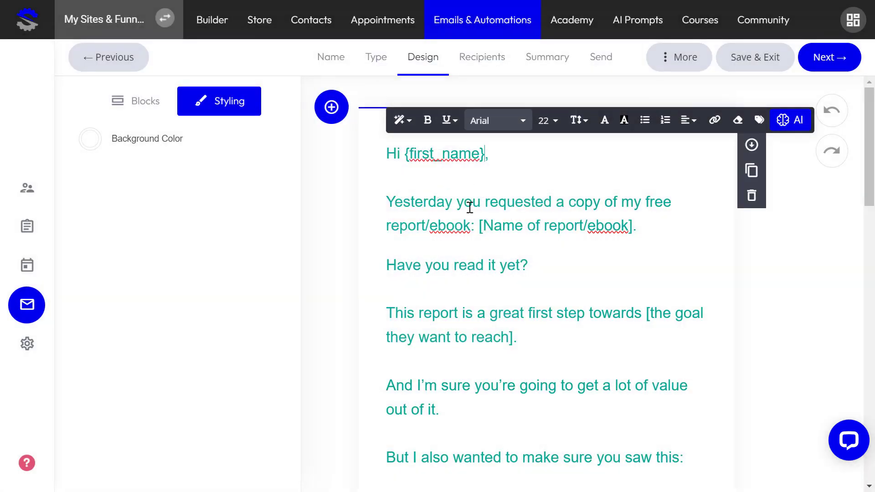
{"action": "left_click", "coordinate": [759, 121]}
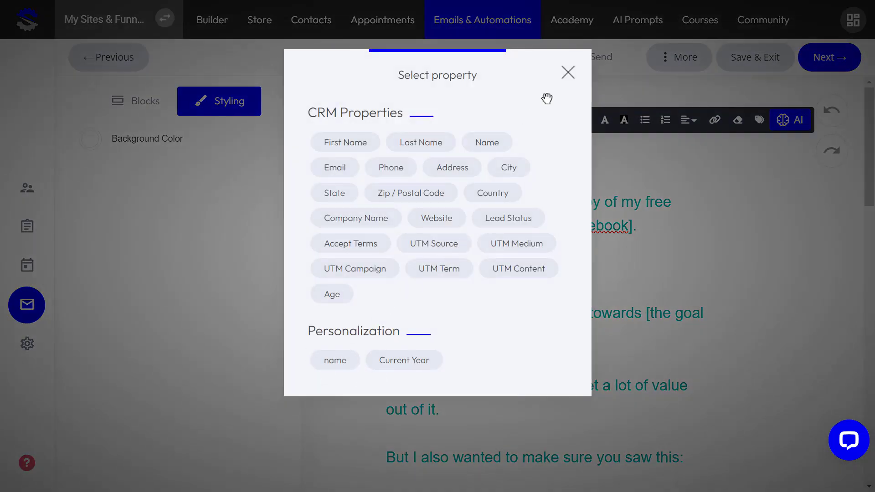
{"action": "left_click", "coordinate": [568, 73]}
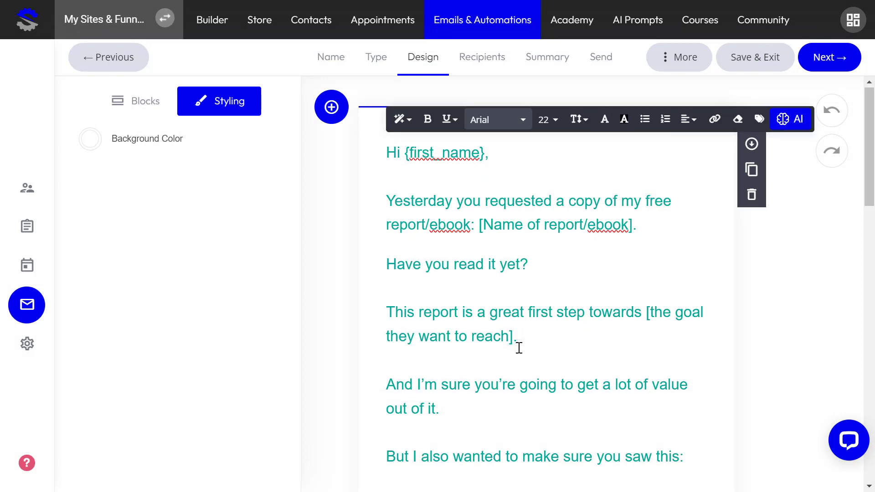
- Select the first [LINK TO VSL/WEBINAR SESSION] line in the email body
{"action": "scroll", "coordinate": [515, 251], "scroll_direction": "down", "scroll_amount": 4}
{"action": "scroll", "coordinate": [458, 219], "scroll_direction": "up", "scroll_amount": 4}
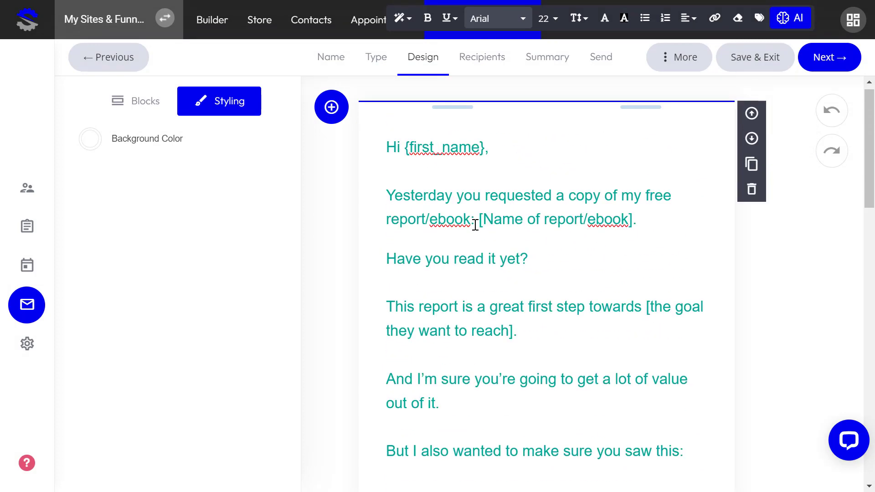
{"action": "scroll", "coordinate": [432, 244], "scroll_direction": "down", "scroll_amount": 7}
{"action": "scroll", "coordinate": [634, 309], "scroll_direction": "up", "scroll_amount": 7}
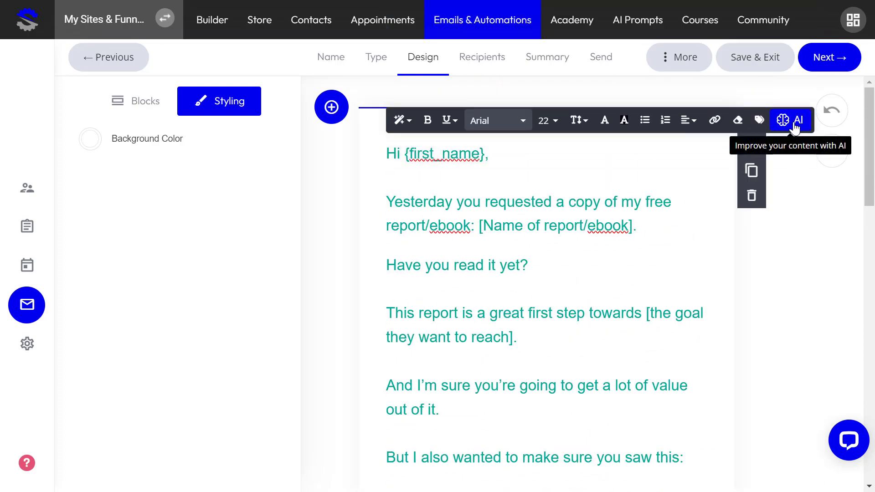
{"action": "scroll", "coordinate": [497, 314], "scroll_direction": "down", "scroll_amount": 18}
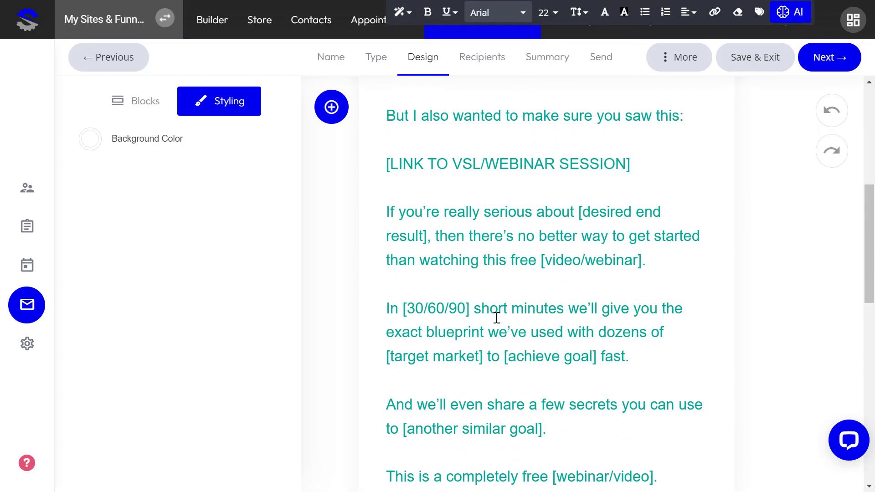
{"action": "scroll", "coordinate": [502, 319], "scroll_direction": "up", "scroll_amount": 9}
{"action": "scroll", "coordinate": [504, 319], "scroll_direction": "up", "scroll_amount": 8}
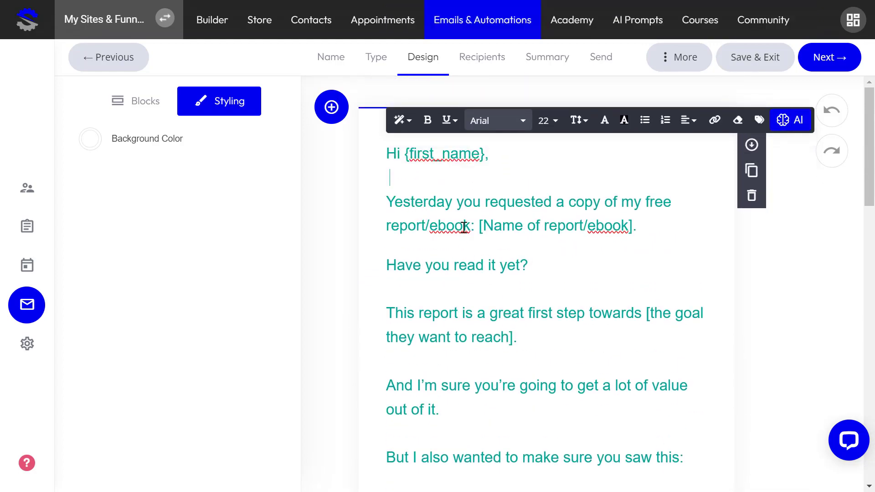
{"action": "scroll", "coordinate": [523, 312], "scroll_direction": "down", "scroll_amount": 4}
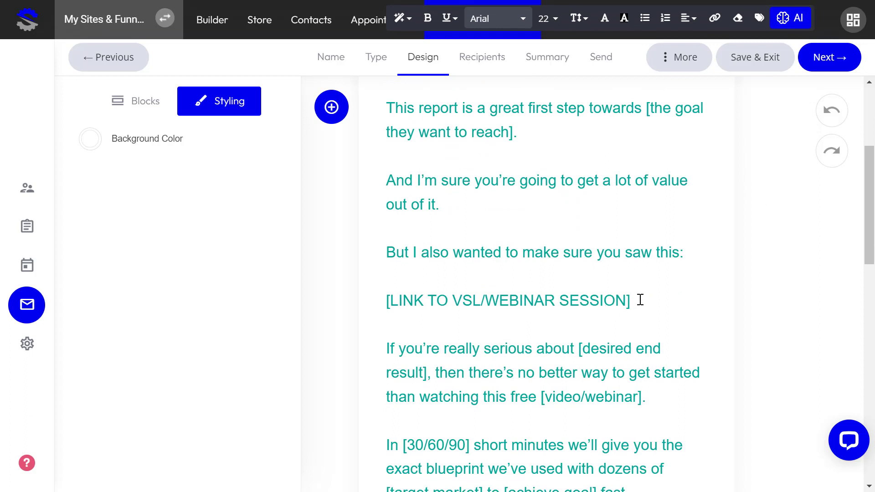
{"action": "left_click_drag", "start_coordinate": [640, 300], "coordinate": [383, 294]}
{"action": "left_click", "coordinate": [443, 305]}
{"action": "left_click_drag", "start_coordinate": [638, 301], "coordinate": [370, 305]}
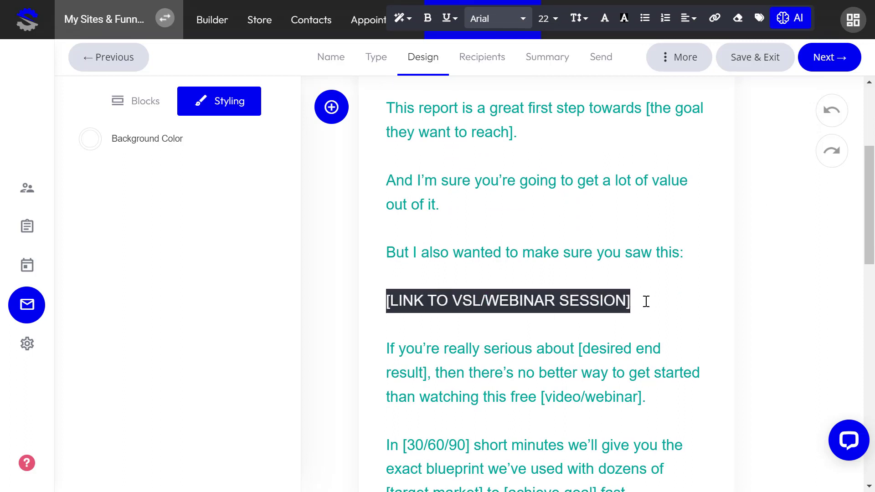
{"action": "left_click_drag", "start_coordinate": [646, 301], "coordinate": [403, 293]}
{"action": "scroll", "coordinate": [593, 298], "scroll_direction": "up", "scroll_amount": 2}
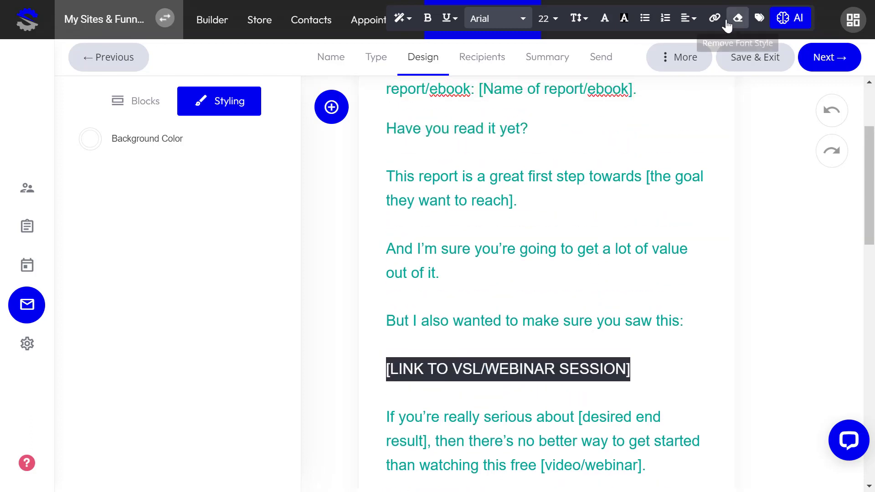
{"action": "left_click", "coordinate": [715, 19]}
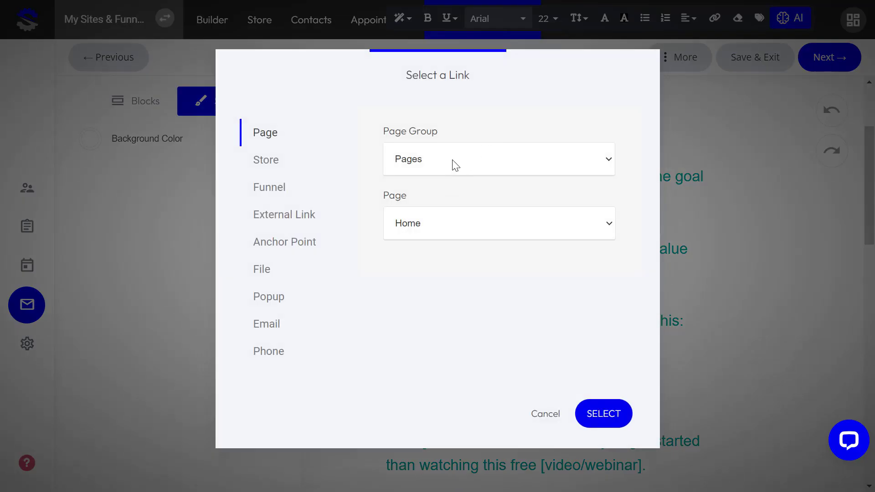
{"action": "left_click", "coordinate": [299, 223]}
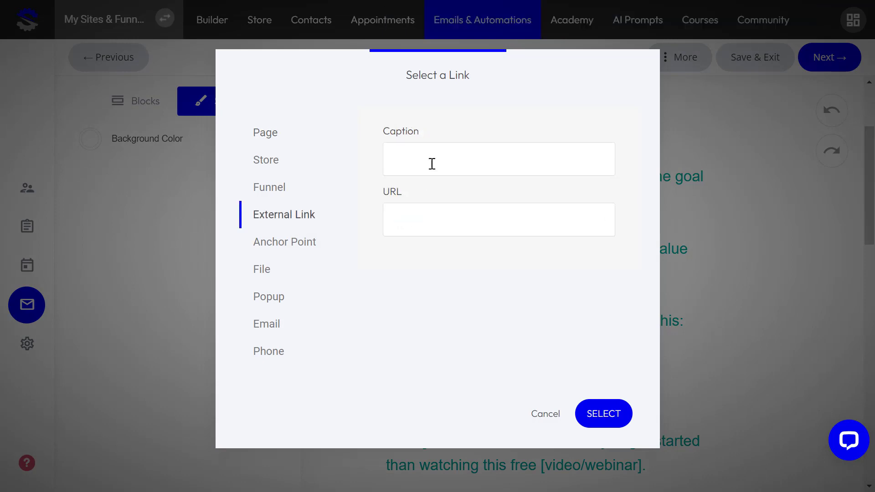
{"action": "left_click", "coordinate": [414, 227]}
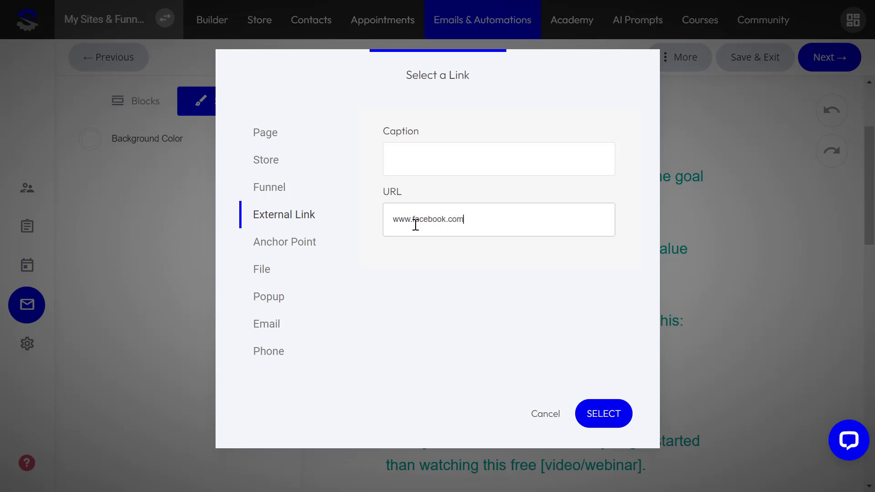
{"action": "type", "text": "www.facebook.com"}
{"action": "left_click", "coordinate": [607, 414]}
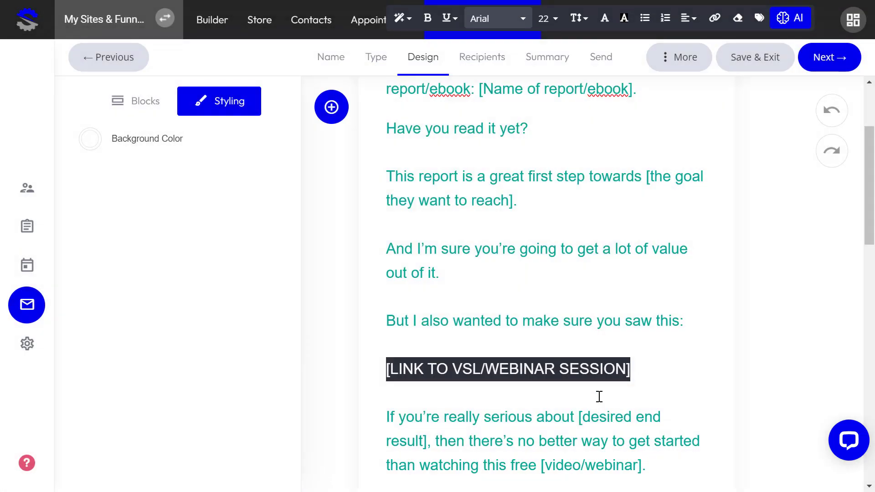
- Select the second [LINK TO VSL/WEBINAR SESSION] line near the email's end
{"action": "left_click", "coordinate": [570, 331]}
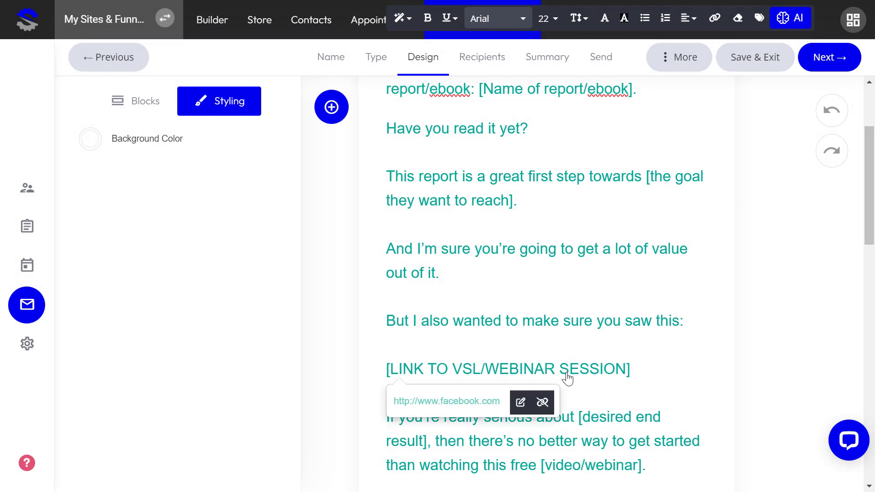
{"action": "scroll", "coordinate": [592, 338], "scroll_direction": "down", "scroll_amount": 4}
{"action": "scroll", "coordinate": [576, 349], "scroll_direction": "down", "scroll_amount": 8}
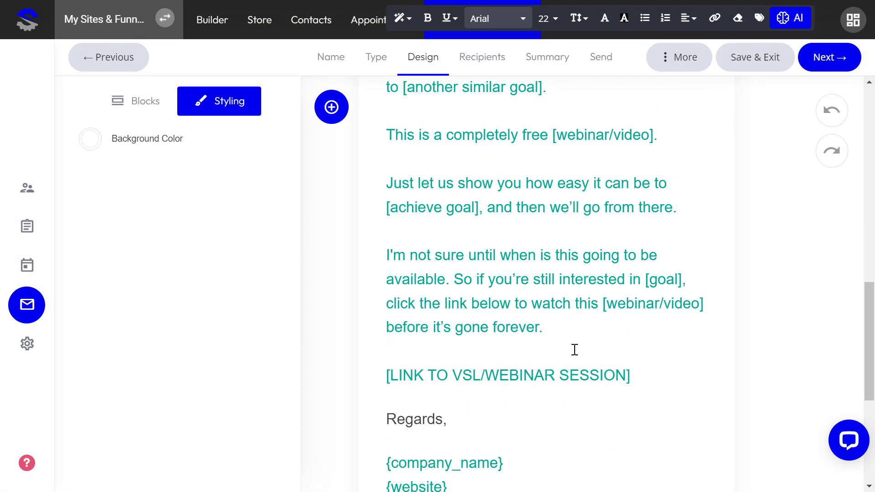
{"action": "left_click_drag", "start_coordinate": [632, 375], "coordinate": [387, 374]}
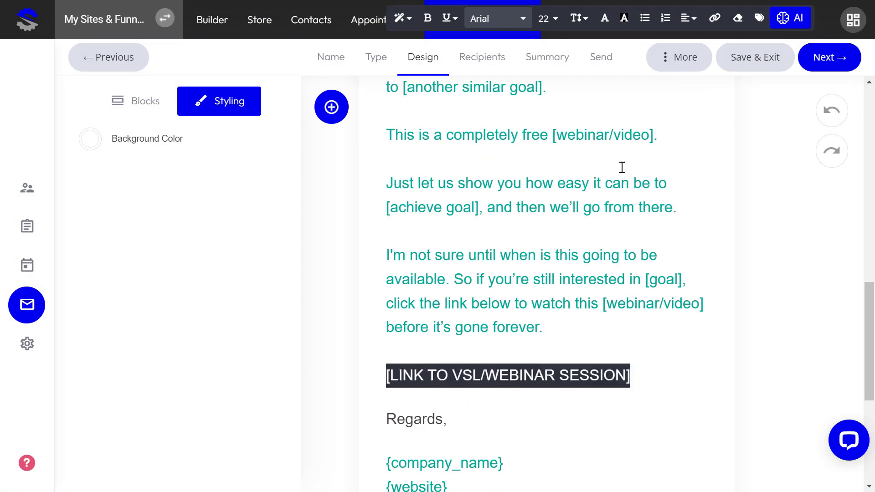
- Link the selected line to the demo funnel's VSL Page step
{"action": "left_click", "coordinate": [714, 19]}
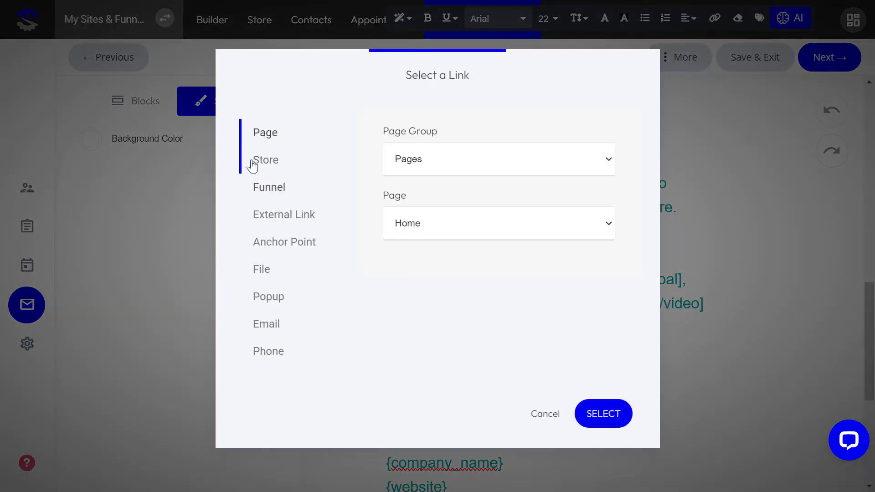
{"action": "left_click", "coordinate": [269, 188]}
{"action": "left_click", "coordinate": [494, 168]}
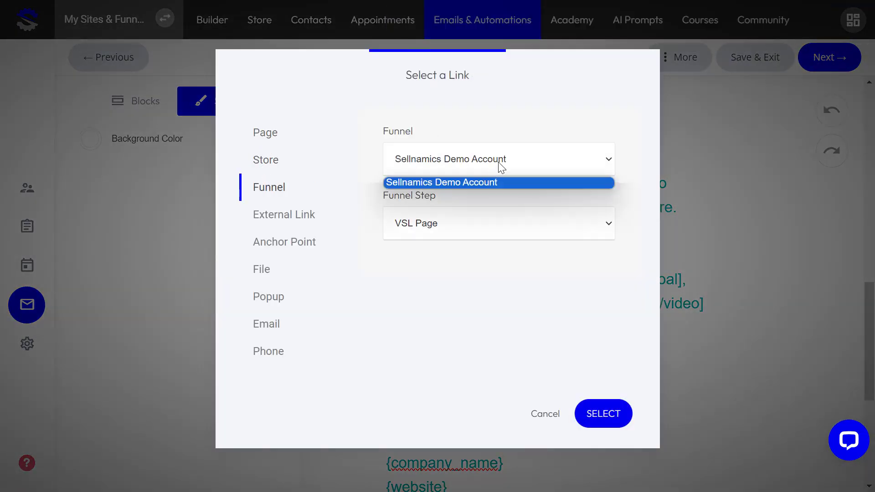
{"action": "left_click", "coordinate": [497, 182]}
{"action": "left_click", "coordinate": [476, 225]}
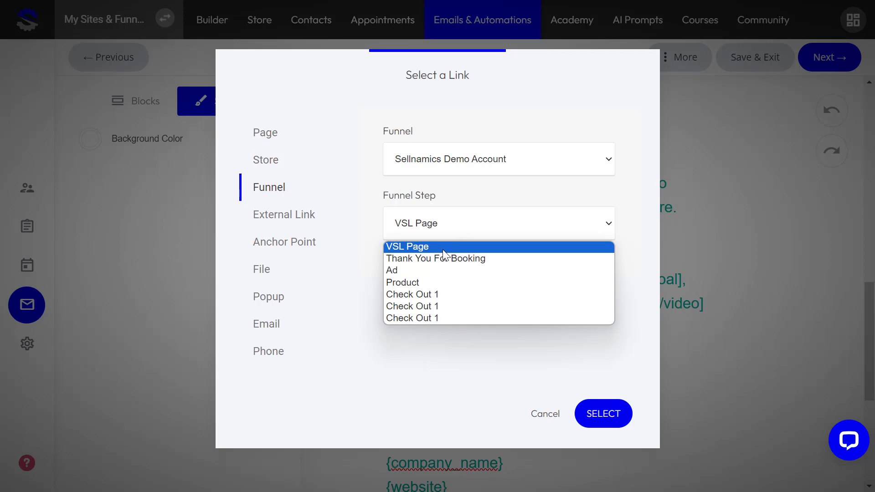
{"action": "left_click", "coordinate": [431, 249]}
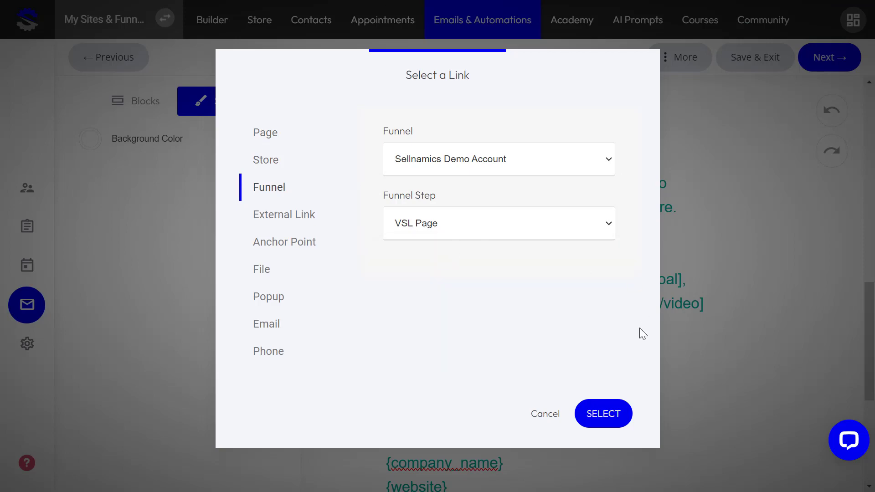
{"action": "left_click", "coordinate": [610, 415]}
{"action": "left_click", "coordinate": [625, 320]}
{"action": "scroll", "coordinate": [625, 321], "scroll_direction": "down", "scroll_amount": 5}
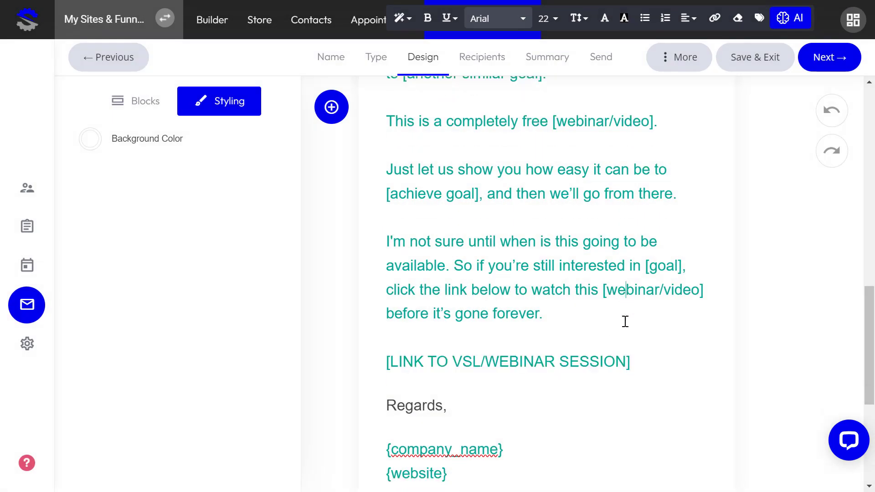
- Select the entire email body text and set its colour to black #000000
{"action": "scroll", "coordinate": [622, 317], "scroll_direction": "up", "scroll_amount": 15}
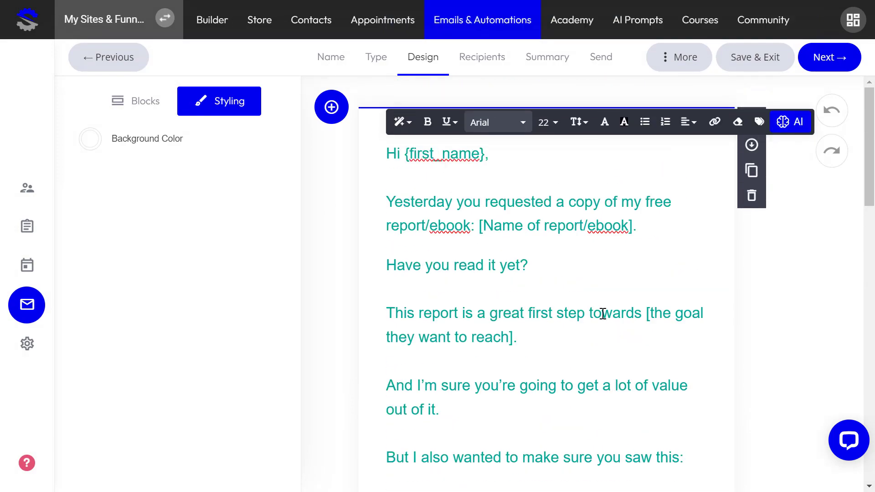
{"action": "scroll", "coordinate": [541, 299], "scroll_direction": "down", "scroll_amount": 10}
{"action": "scroll", "coordinate": [542, 299], "scroll_direction": "up", "scroll_amount": 10}
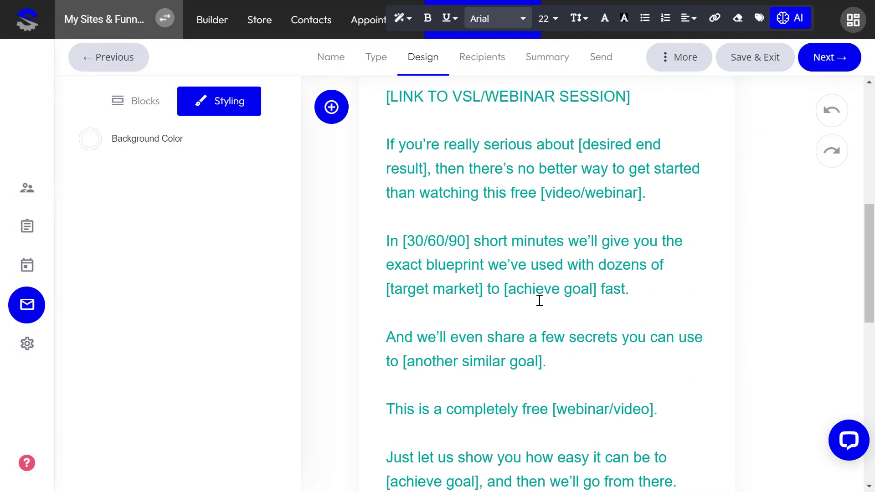
{"action": "scroll", "coordinate": [414, 156], "scroll_direction": "up", "scroll_amount": 2}
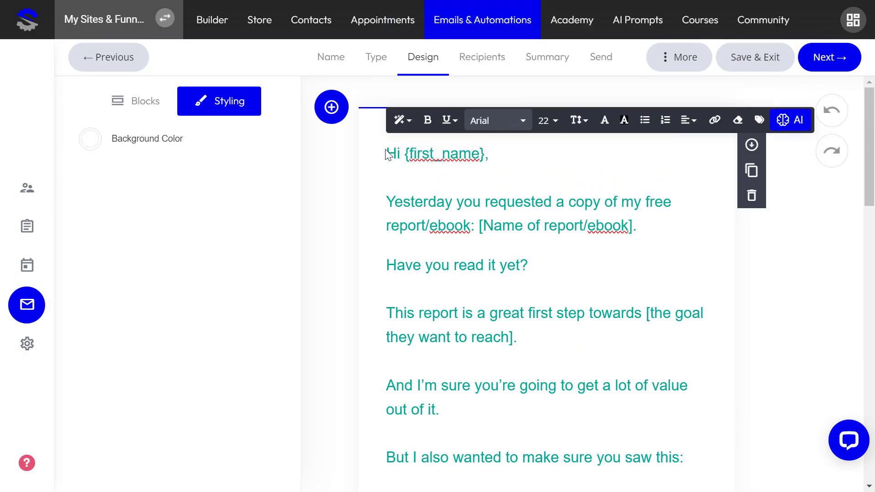
{"action": "left_click_drag", "start_coordinate": [387, 152], "coordinate": [522, 265]}
{"action": "scroll", "coordinate": [509, 263], "scroll_direction": "up", "scroll_amount": 10}
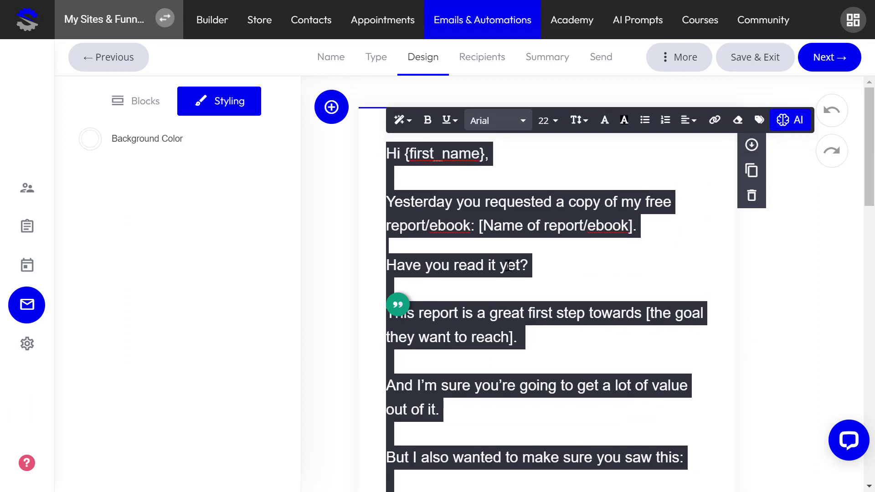
{"action": "left_click", "coordinate": [607, 124]}
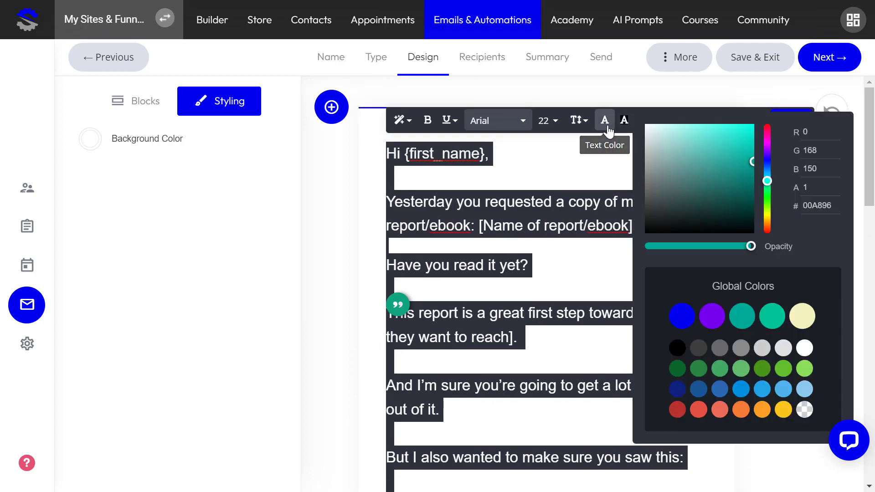
{"action": "mouse_move", "coordinate": [702, 232]}
{"action": "left_mouse_down"}
{"action": "mouse_move", "coordinate": [694, 215]}
{"action": "mouse_move", "coordinate": [613, 240]}
{"action": "left_mouse_up"}
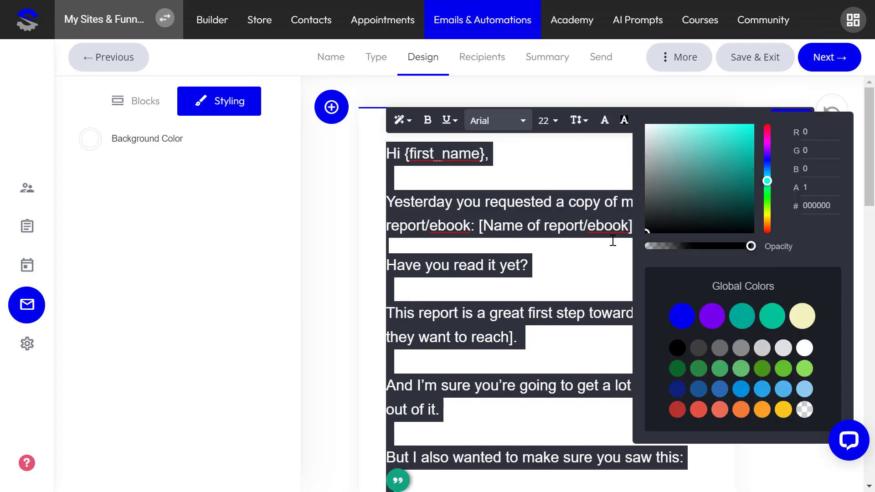
{"action": "left_click", "coordinate": [806, 237]}
{"action": "left_click", "coordinate": [445, 202]}
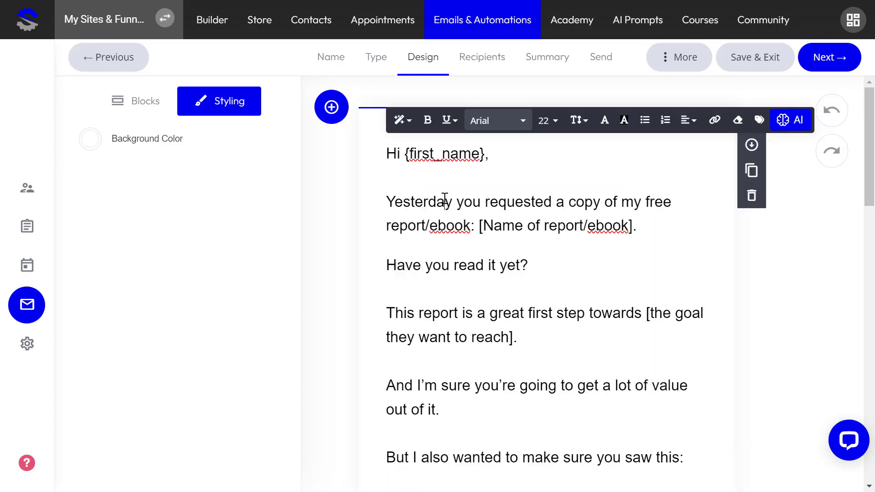
{"action": "scroll", "coordinate": [622, 185], "scroll_direction": "down", "scroll_amount": 15}
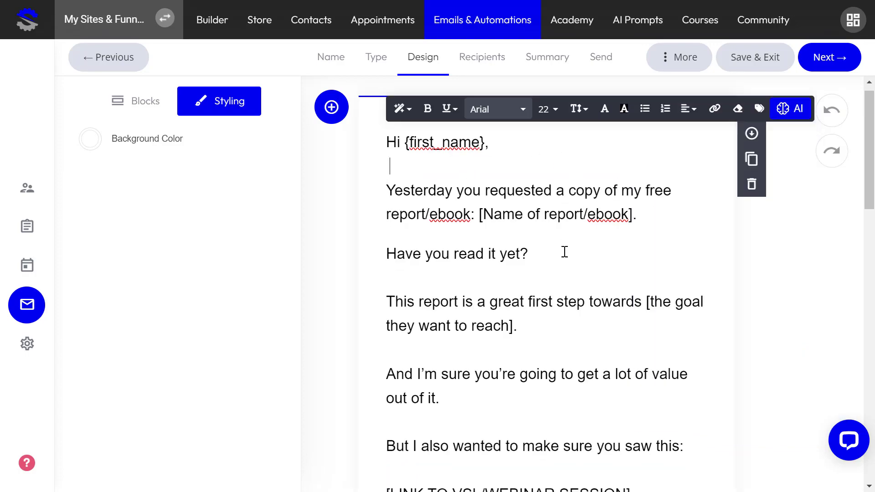
{"action": "scroll", "coordinate": [549, 273], "scroll_direction": "up", "scroll_amount": 6}
{"action": "scroll", "coordinate": [550, 275], "scroll_direction": "up", "scroll_amount": 10}
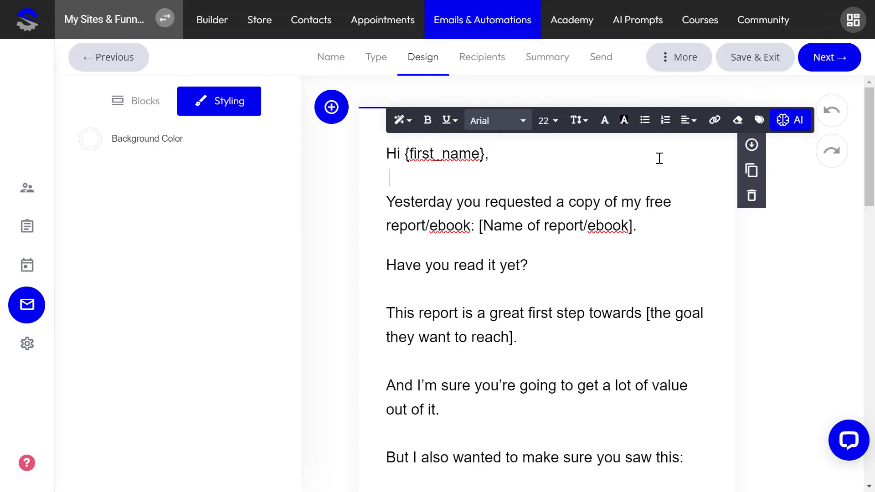
{"action": "left_click", "coordinate": [663, 58]}
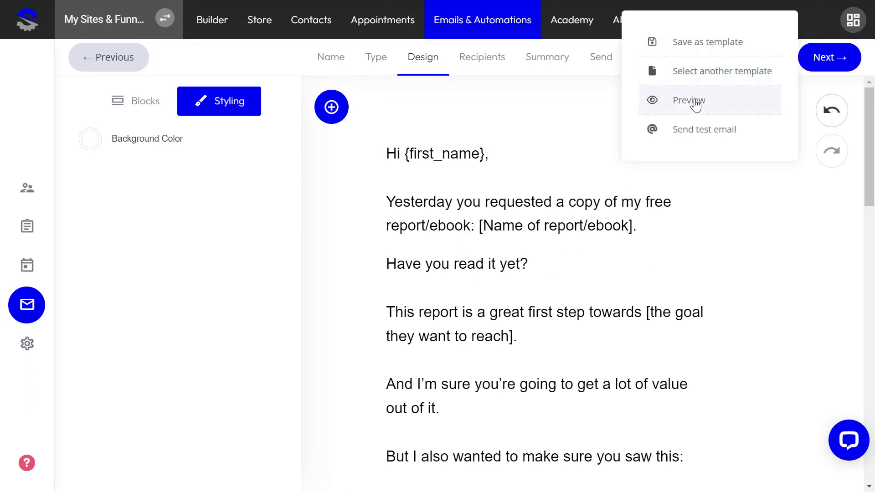
{"action": "left_click", "coordinate": [694, 101]}
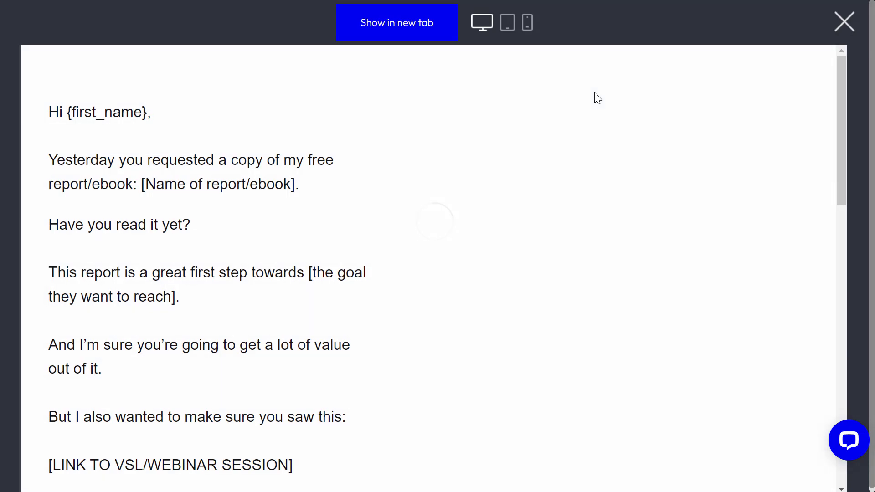
{"action": "scroll", "coordinate": [512, 253], "scroll_direction": "down", "scroll_amount": 13}
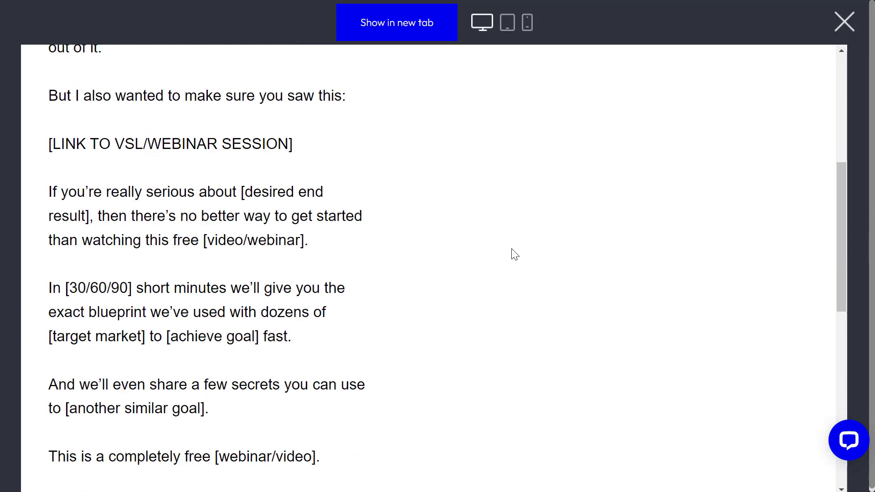
{"action": "scroll", "coordinate": [445, 327], "scroll_direction": "up", "scroll_amount": 13}
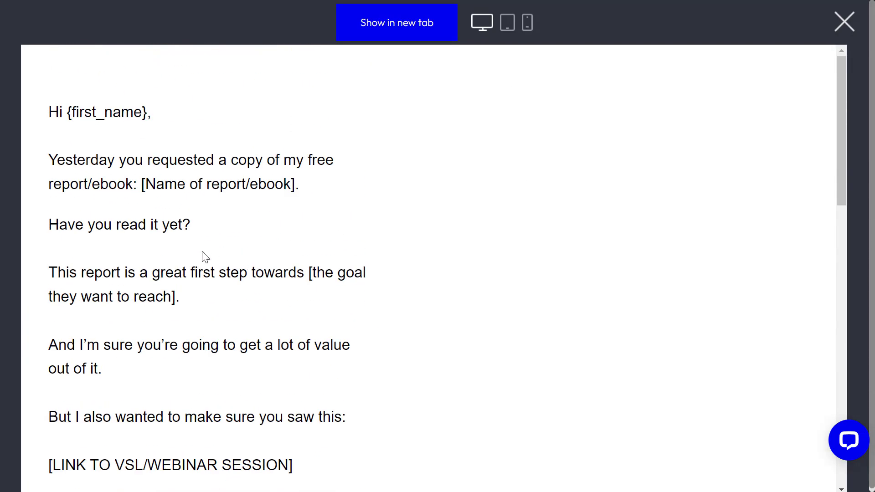
{"action": "scroll", "coordinate": [129, 224], "scroll_direction": "down", "scroll_amount": 5}
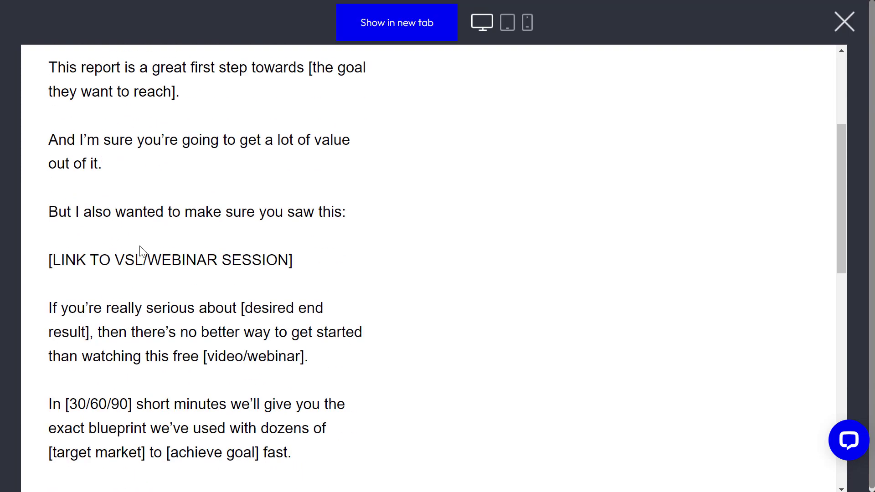
{"action": "left_click", "coordinate": [845, 21]}
{"action": "scroll", "coordinate": [537, 273], "scroll_direction": "down", "scroll_amount": 3}
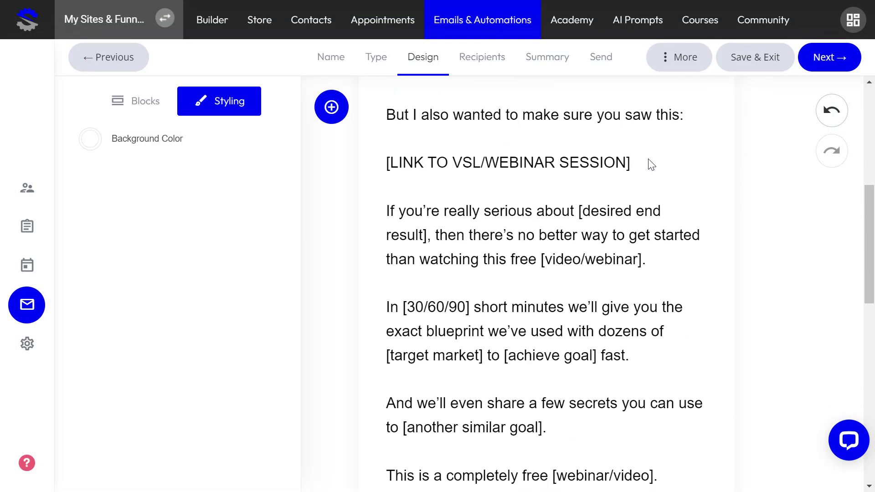
- Colour the first [LINK TO VSL/WEBINAR SESSION] line blue #0000EE
{"action": "left_click_drag", "start_coordinate": [632, 163], "coordinate": [382, 167]}
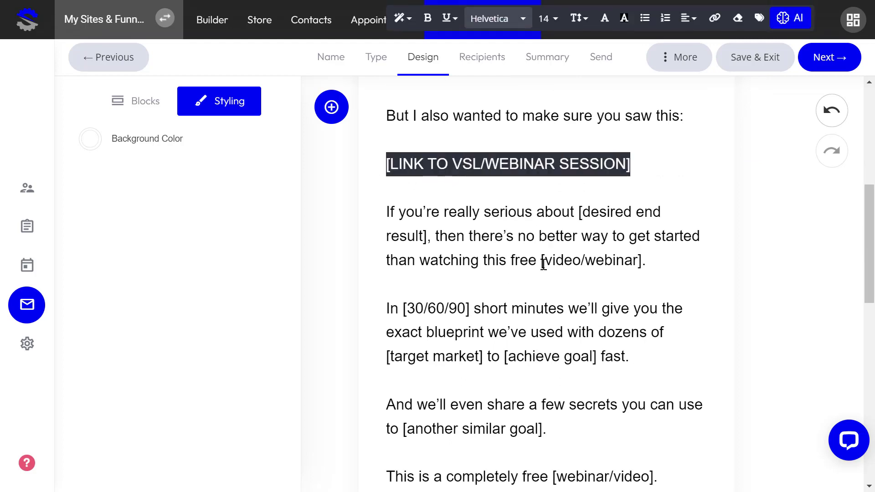
{"action": "scroll", "coordinate": [540, 267], "scroll_direction": "up", "scroll_amount": 8}
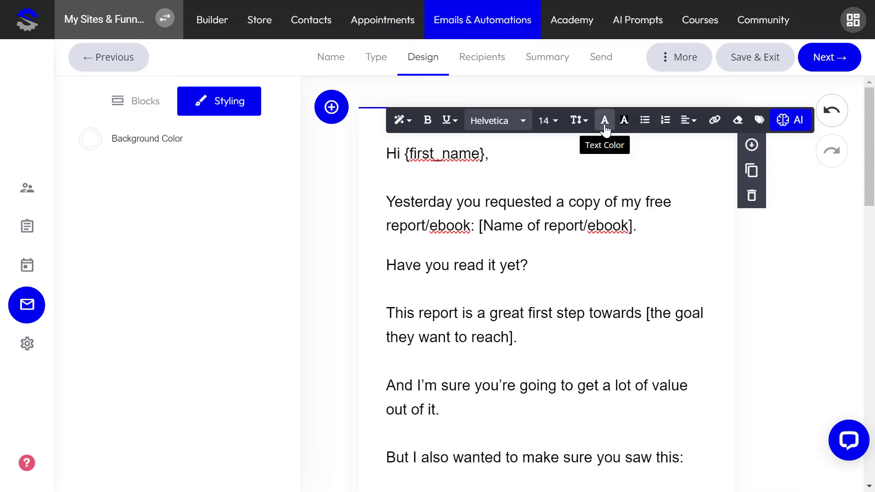
{"action": "left_click", "coordinate": [605, 123]}
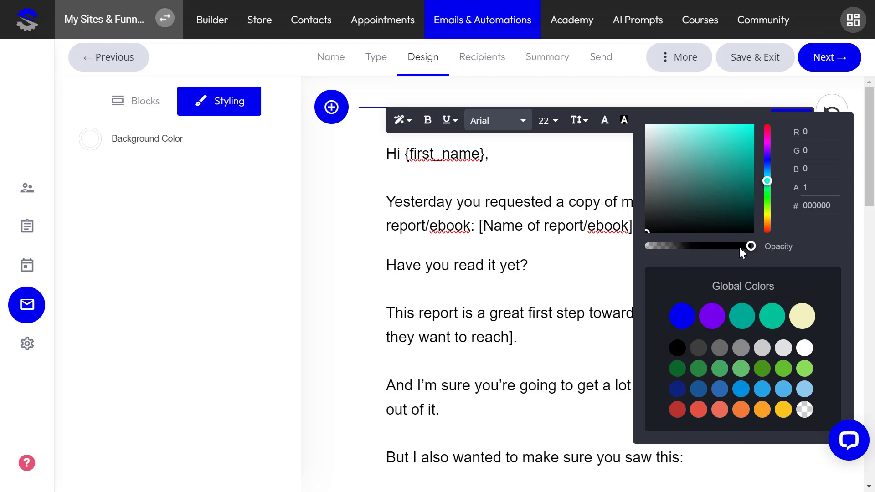
{"action": "left_click", "coordinate": [683, 319]}
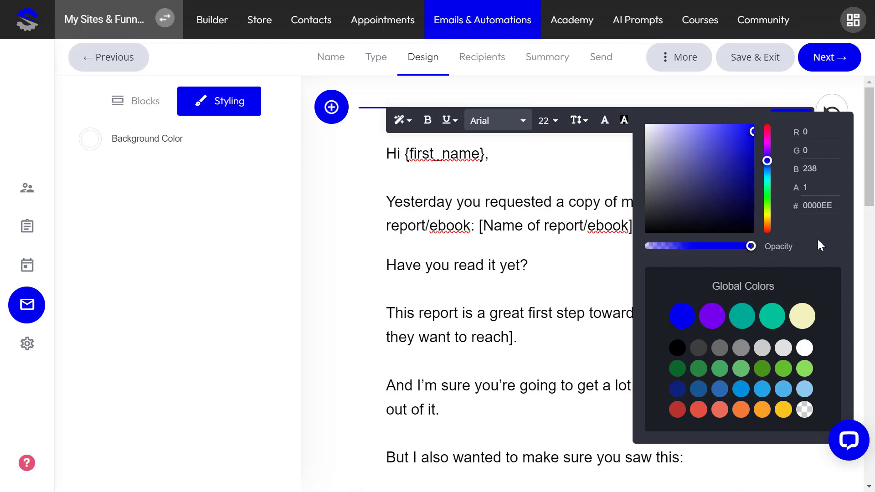
{"action": "left_click", "coordinate": [488, 210]}
{"action": "scroll", "coordinate": [535, 256], "scroll_direction": "down", "scroll_amount": 15}
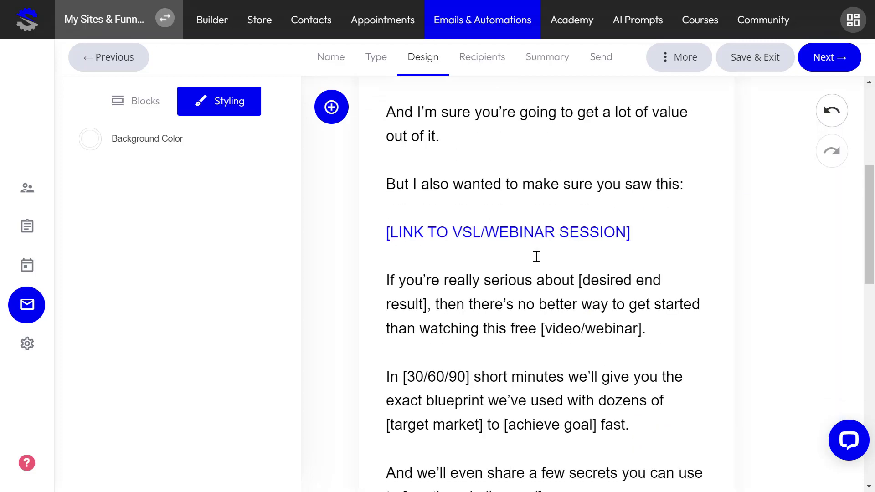
{"action": "scroll", "coordinate": [561, 228], "scroll_direction": "up", "scroll_amount": 3}
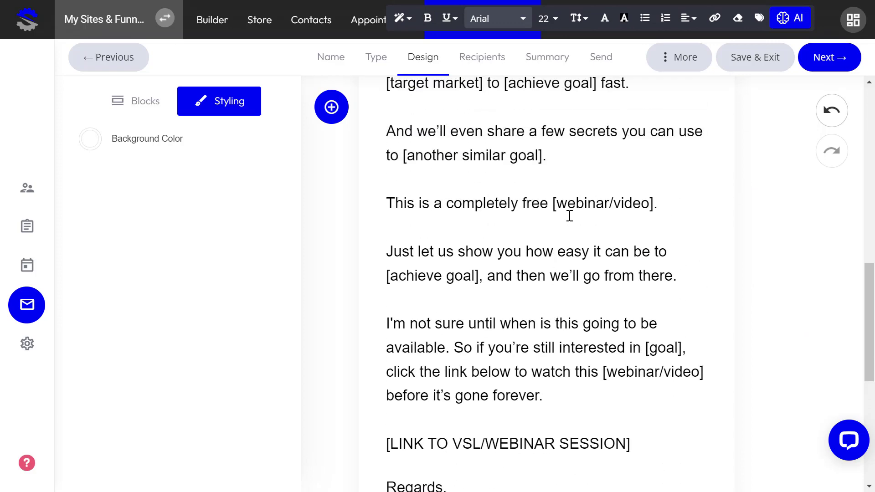
{"action": "scroll", "coordinate": [590, 276], "scroll_direction": "down", "scroll_amount": 5}
- Colour the second link line blue as well, leaving its link unchanged
{"action": "left_click_drag", "start_coordinate": [635, 246], "coordinate": [385, 234]}
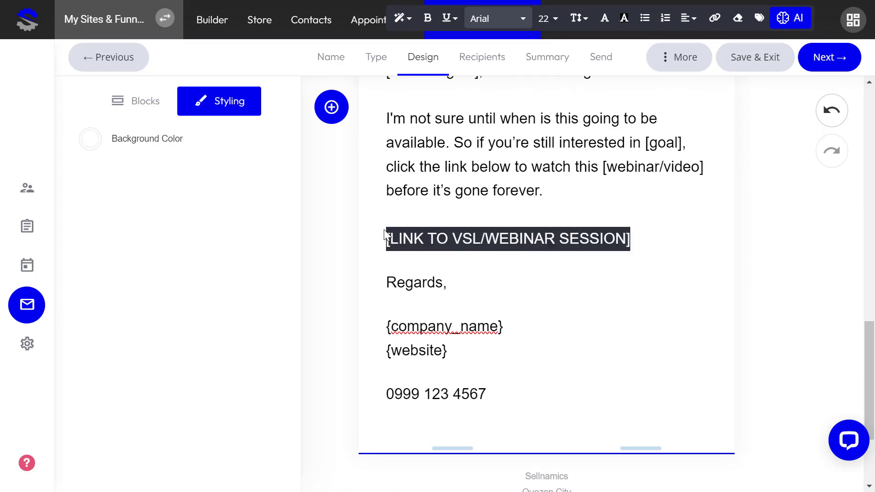
{"action": "left_click", "coordinate": [715, 17]}
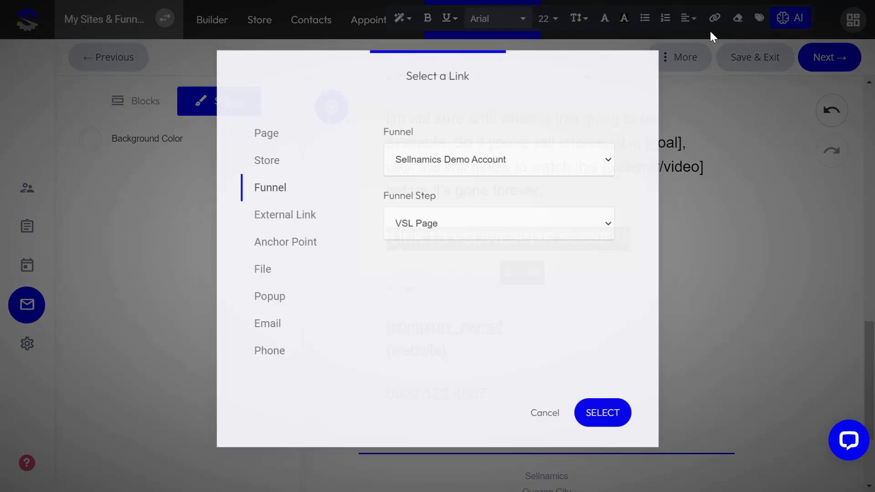
{"action": "left_click", "coordinate": [547, 414]}
{"action": "scroll", "coordinate": [523, 269], "scroll_direction": "up", "scroll_amount": 9}
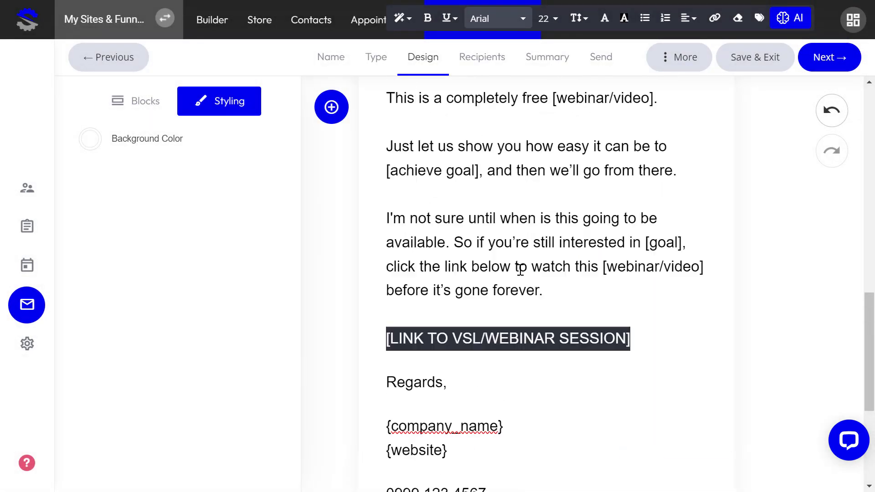
{"action": "scroll", "coordinate": [525, 274], "scroll_direction": "up", "scroll_amount": 3}
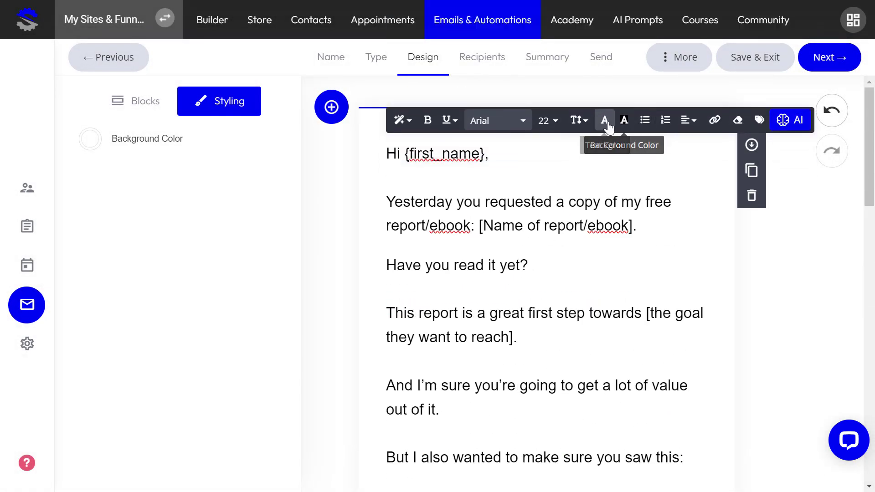
{"action": "left_click", "coordinate": [605, 120]}
{"action": "left_click", "coordinate": [682, 318]}
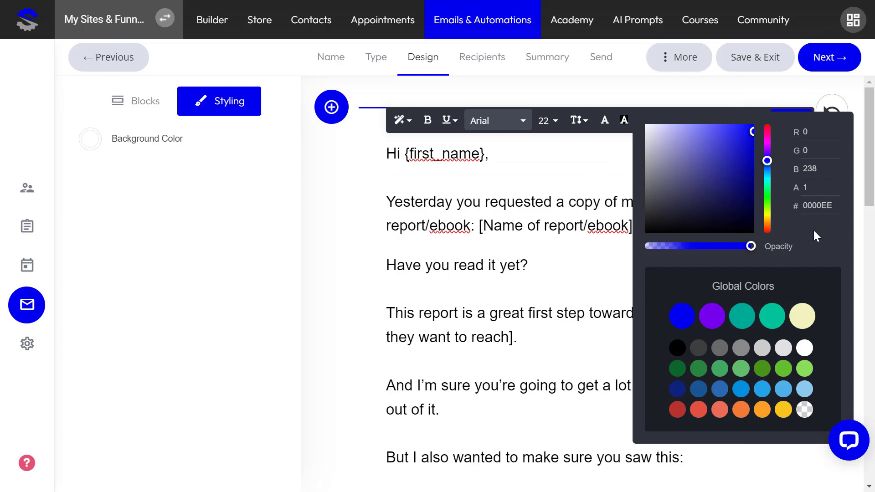
{"action": "left_click", "coordinate": [502, 248]}
{"action": "scroll", "coordinate": [539, 351], "scroll_direction": "down", "scroll_amount": 10}
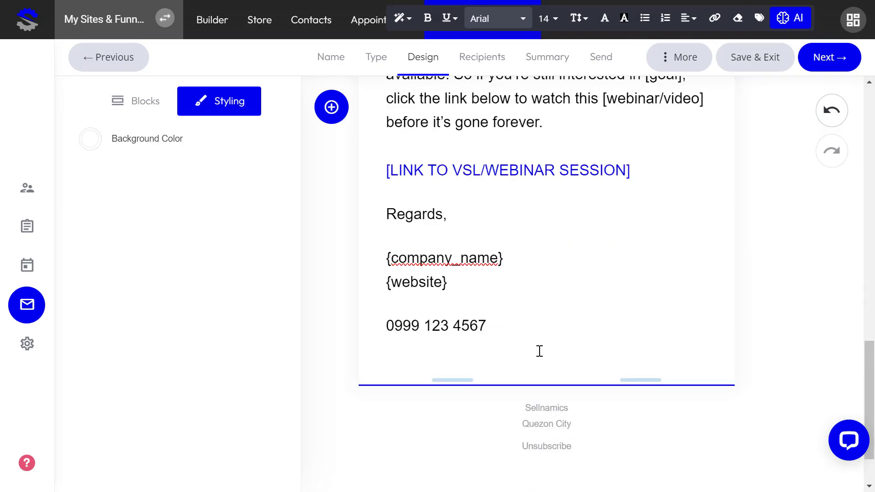
{"action": "scroll", "coordinate": [541, 349], "scroll_direction": "up", "scroll_amount": 10}
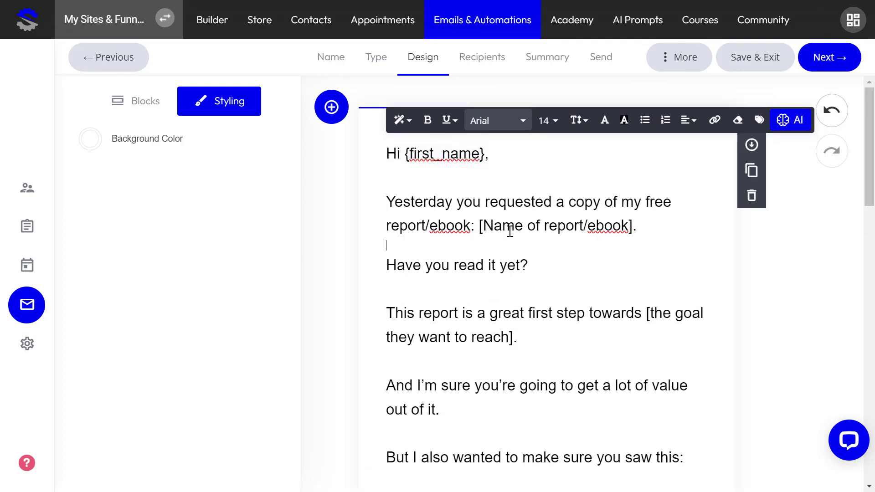
{"action": "scroll", "coordinate": [672, 145], "scroll_direction": "down", "scroll_amount": 4}
{"action": "scroll", "coordinate": [673, 145], "scroll_direction": "down", "scroll_amount": 2}
{"action": "left_click", "coordinate": [663, 61]}
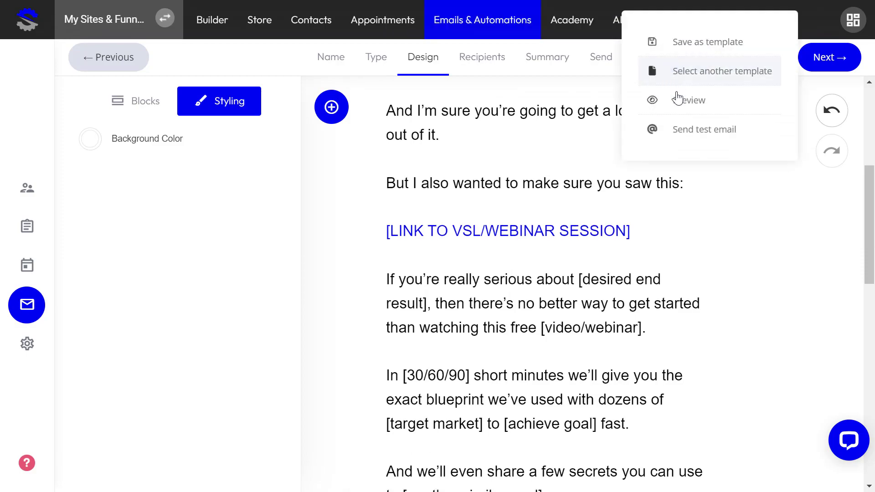
{"action": "left_click", "coordinate": [679, 101]}
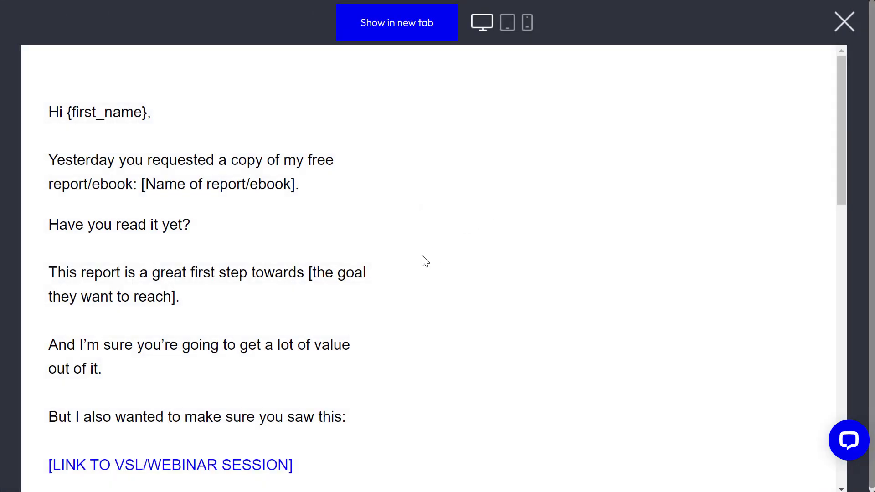
{"action": "scroll", "coordinate": [383, 278], "scroll_direction": "down", "scroll_amount": 3}
{"action": "scroll", "coordinate": [245, 334], "scroll_direction": "down", "scroll_amount": 13}
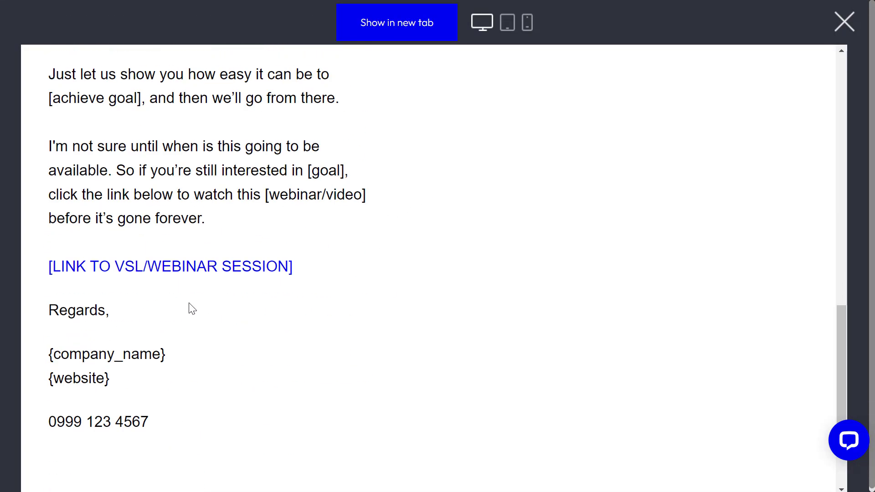
{"action": "left_click", "coordinate": [508, 25]}
{"action": "scroll", "coordinate": [385, 278], "scroll_direction": "up", "scroll_amount": 11}
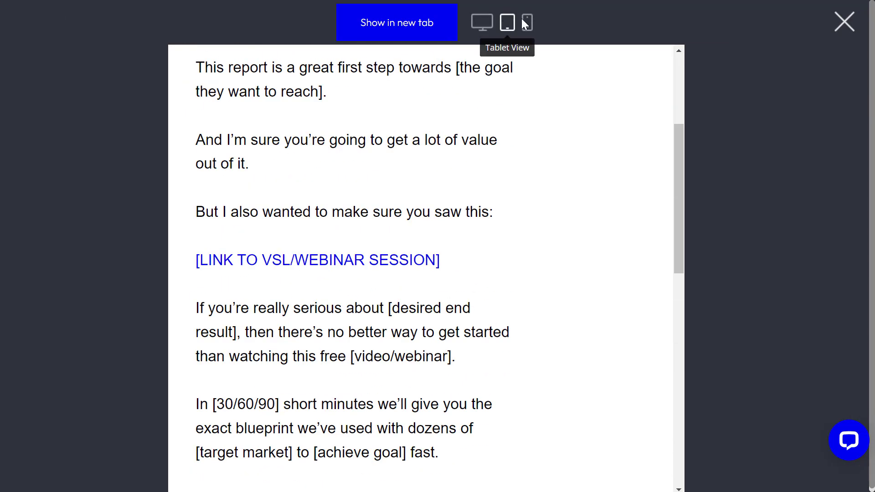
{"action": "left_click", "coordinate": [528, 23]}
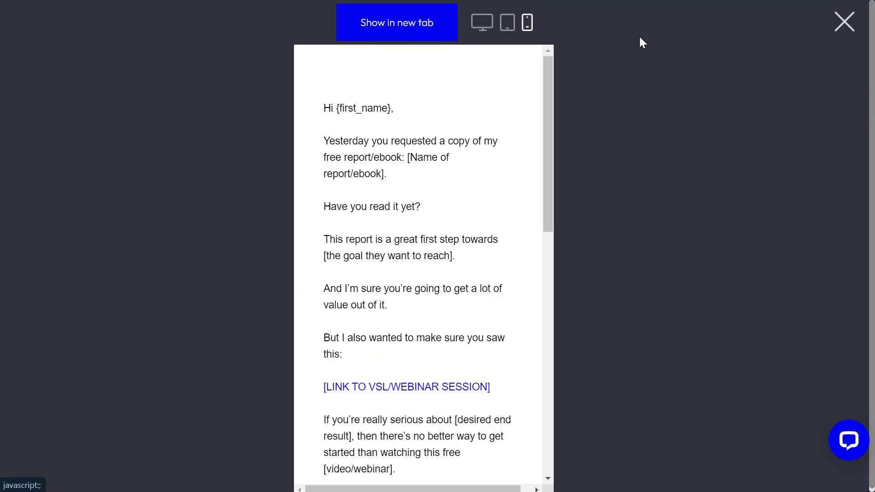
{"action": "left_click", "coordinate": [845, 22]}
{"action": "scroll", "coordinate": [555, 256], "scroll_direction": "down", "scroll_amount": 5}
{"action": "scroll", "coordinate": [558, 257], "scroll_direction": "down", "scroll_amount": 3}
{"action": "scroll", "coordinate": [552, 255], "scroll_direction": "up", "scroll_amount": 15}
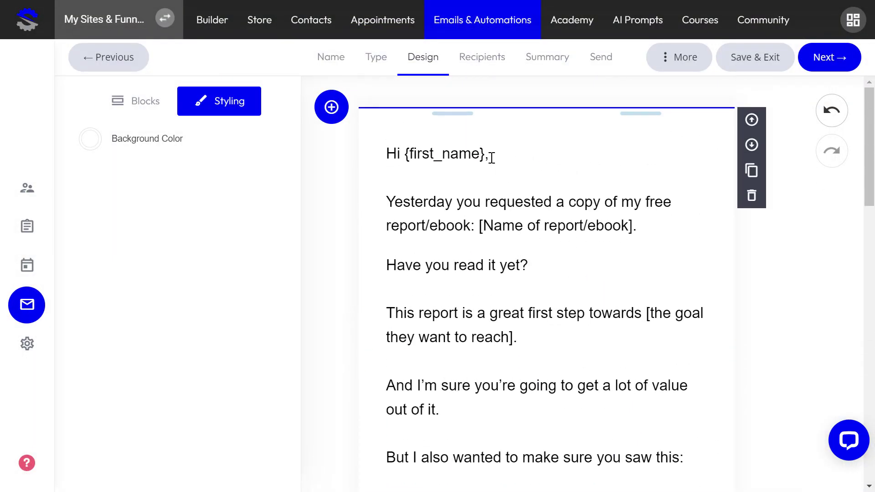
- Send a test copy of the webinar email to the entered test e-mail address via More > Send test email
{"action": "left_click", "coordinate": [492, 157]}
{"action": "scroll", "coordinate": [529, 277], "scroll_direction": "down", "scroll_amount": 10}
{"action": "scroll", "coordinate": [530, 277], "scroll_direction": "up", "scroll_amount": 10}
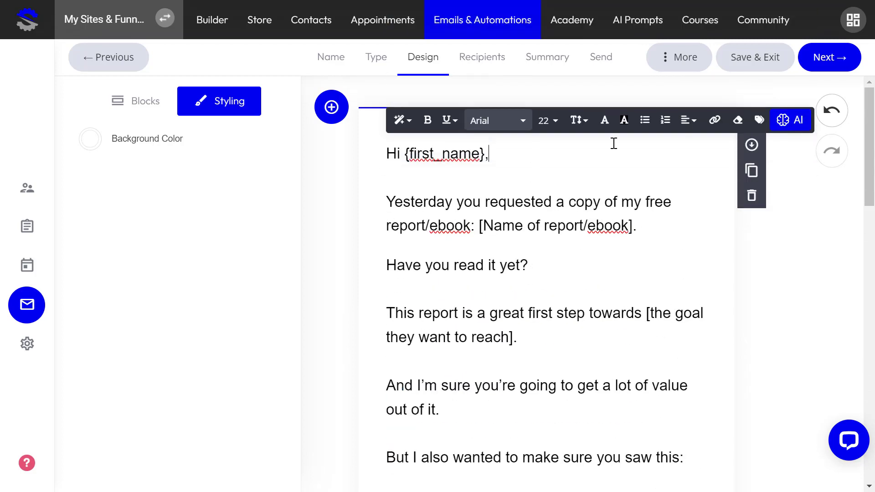
{"action": "left_click", "coordinate": [667, 58]}
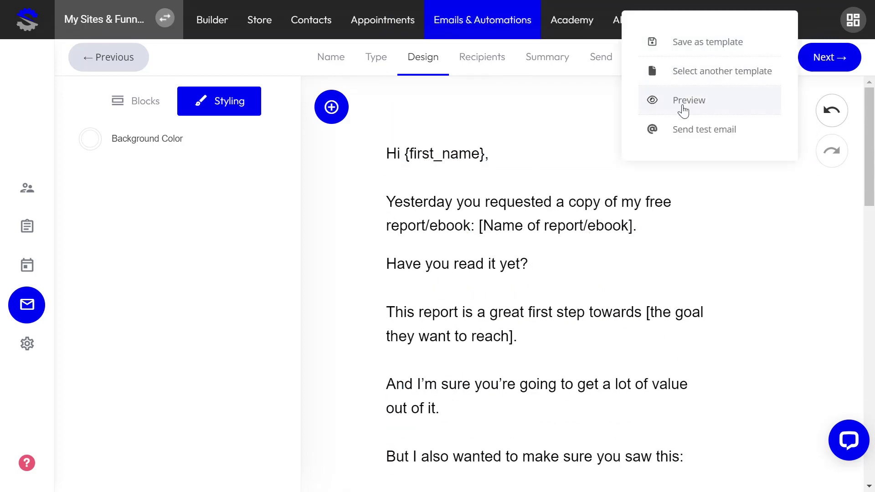
{"action": "left_click", "coordinate": [686, 133]}
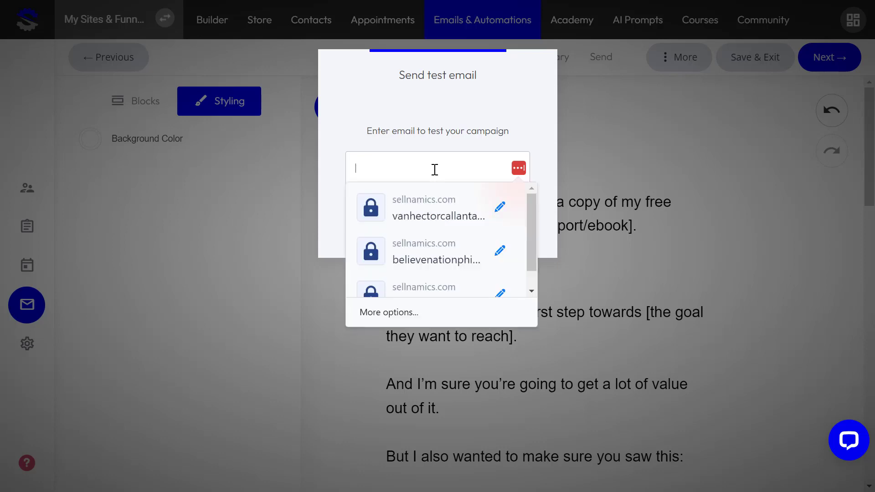
{"action": "type", "text": "johndoe@gmail.com"}
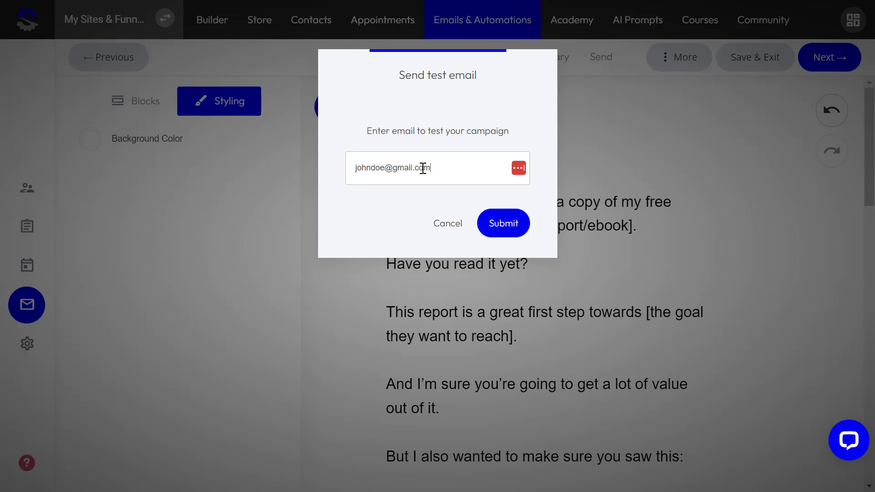
{"action": "left_click", "coordinate": [514, 223]}
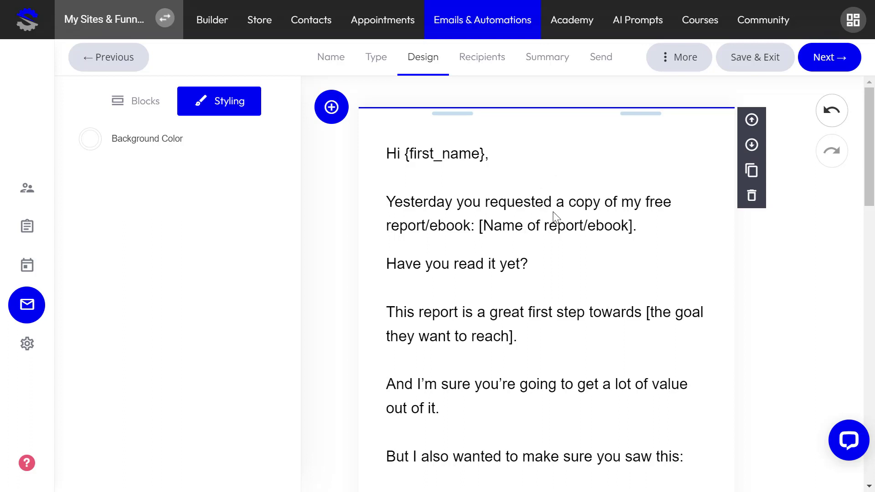
- Save the design changes and move on to the Recipients step
{"action": "scroll", "coordinate": [554, 212], "scroll_direction": "down", "scroll_amount": 15}
{"action": "scroll", "coordinate": [553, 226], "scroll_direction": "up", "scroll_amount": 3}
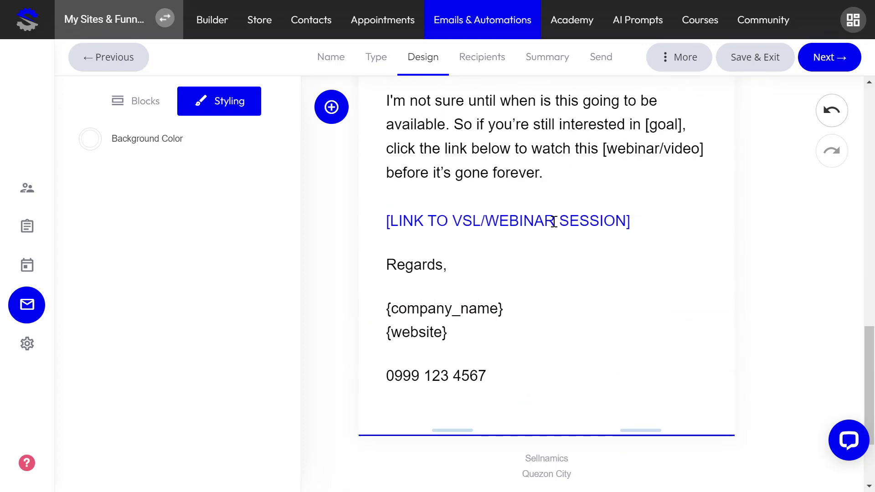
{"action": "scroll", "coordinate": [554, 224], "scroll_direction": "down", "scroll_amount": 3}
{"action": "scroll", "coordinate": [551, 230], "scroll_direction": "up", "scroll_amount": 1}
{"action": "scroll", "coordinate": [552, 237], "scroll_direction": "up", "scroll_amount": 15}
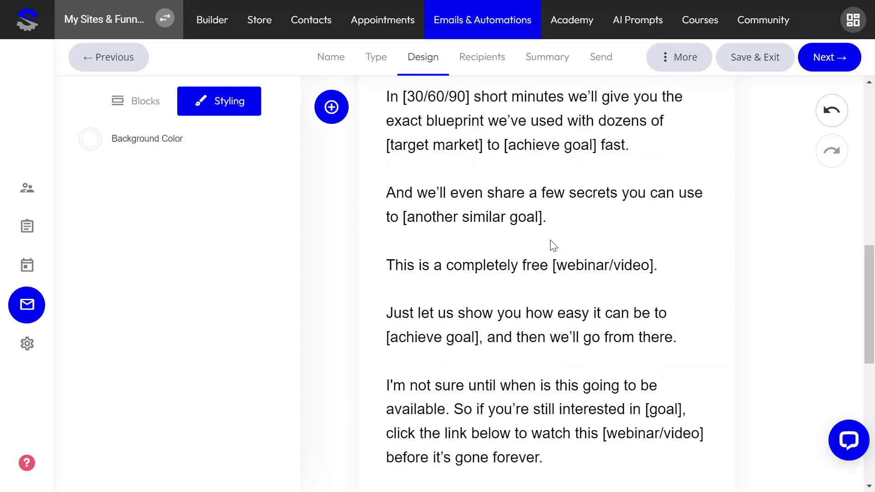
{"action": "left_click", "coordinate": [487, 63]}
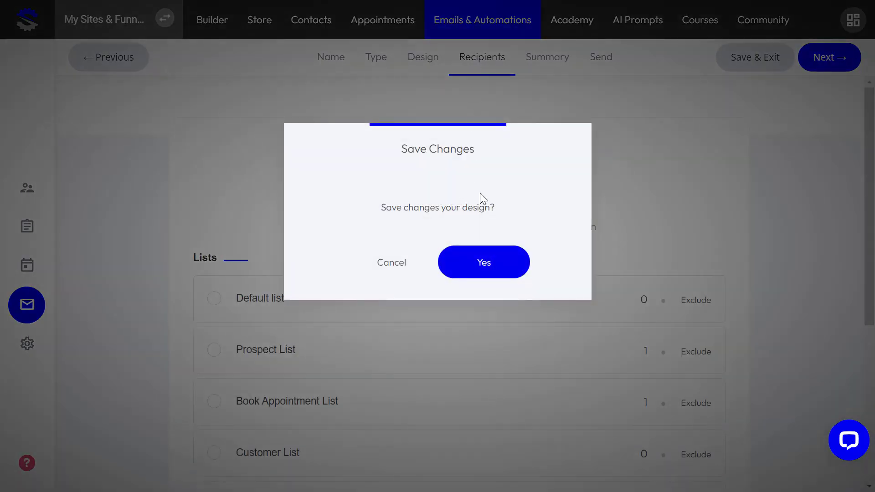
{"action": "left_click", "coordinate": [469, 269]}
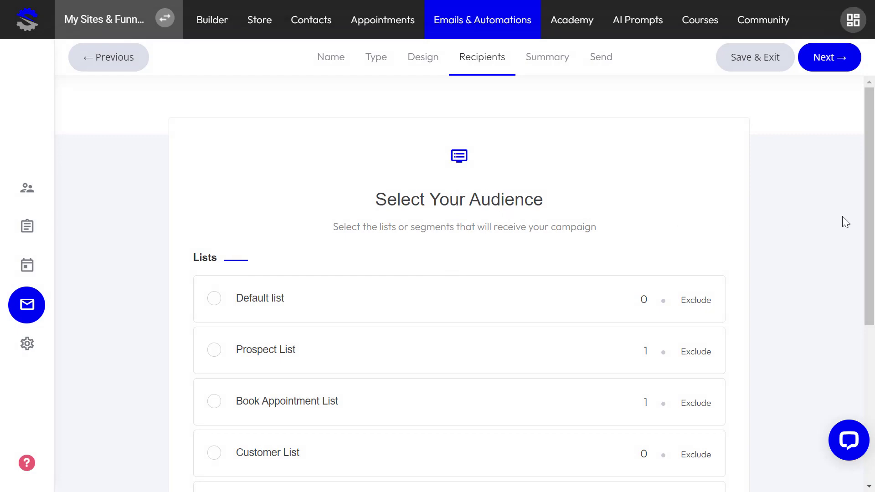
- Tick and then untick the Philippines segment, leaving it excluded from recipients
{"action": "scroll", "coordinate": [842, 216], "scroll_direction": "down", "scroll_amount": 5}
{"action": "scroll", "coordinate": [586, 289], "scroll_direction": "up", "scroll_amount": 5}
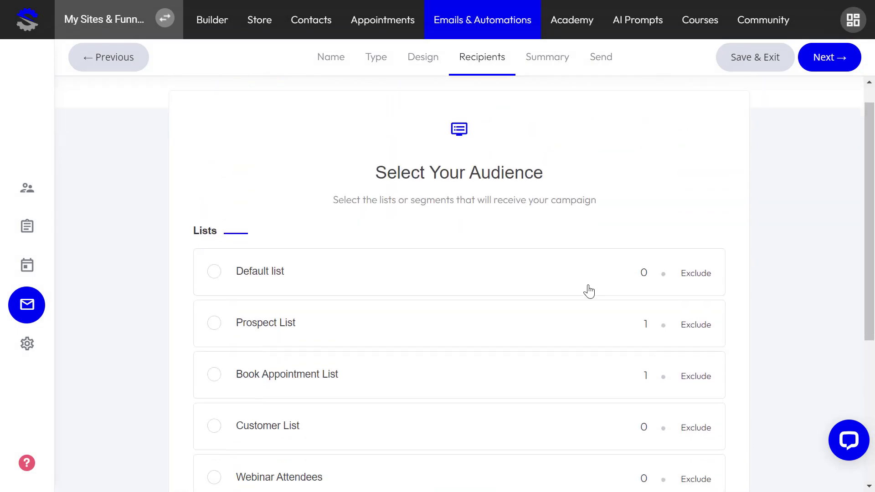
{"action": "scroll", "coordinate": [514, 279], "scroll_direction": "down", "scroll_amount": 1}
{"action": "scroll", "coordinate": [487, 289], "scroll_direction": "down", "scroll_amount": 4}
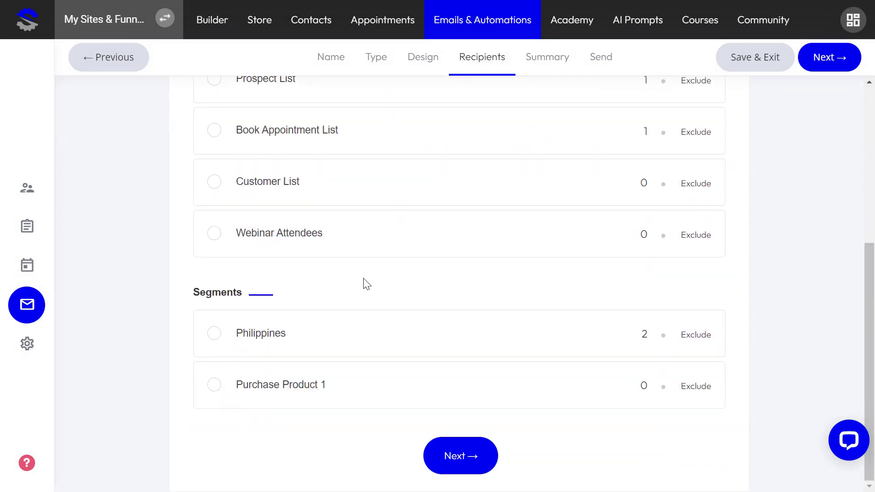
{"action": "left_click", "coordinate": [215, 334]}
{"action": "left_click", "coordinate": [218, 336]}
{"action": "scroll", "coordinate": [319, 349], "scroll_direction": "up", "scroll_amount": 5}
{"action": "scroll", "coordinate": [318, 349], "scroll_direction": "down", "scroll_amount": 4}
{"action": "scroll", "coordinate": [274, 313], "scroll_direction": "up", "scroll_amount": 3}
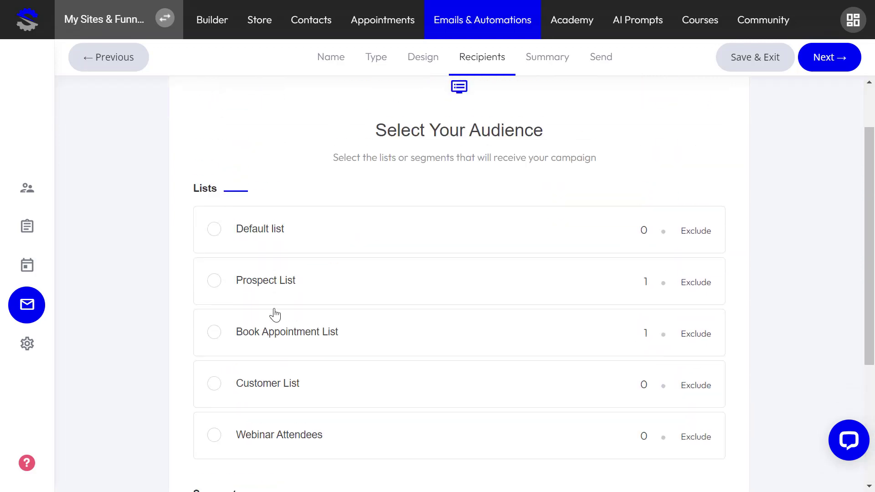
- Add Prospect List and Book Appointment List as recipients and continue to Campaign Settings
{"action": "left_click", "coordinate": [214, 282]}
{"action": "left_click", "coordinate": [214, 335]}
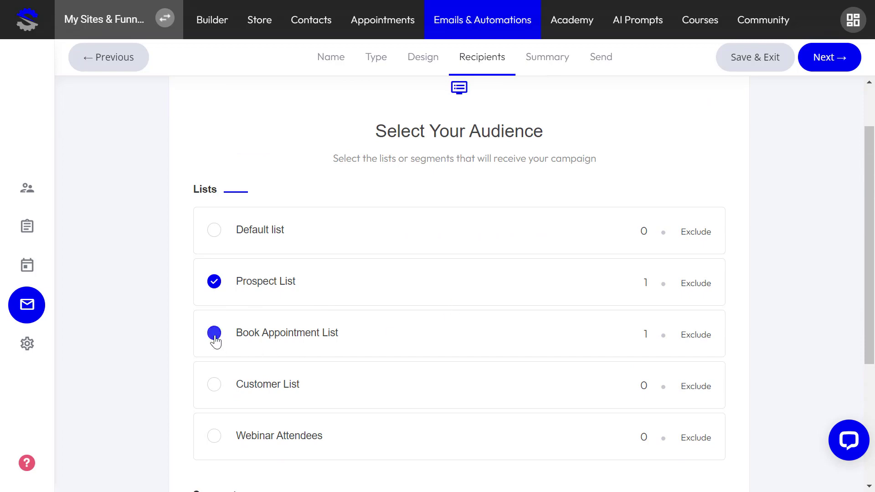
{"action": "scroll", "coordinate": [377, 360], "scroll_direction": "down", "scroll_amount": 3}
{"action": "scroll", "coordinate": [333, 314], "scroll_direction": "down", "scroll_amount": 2}
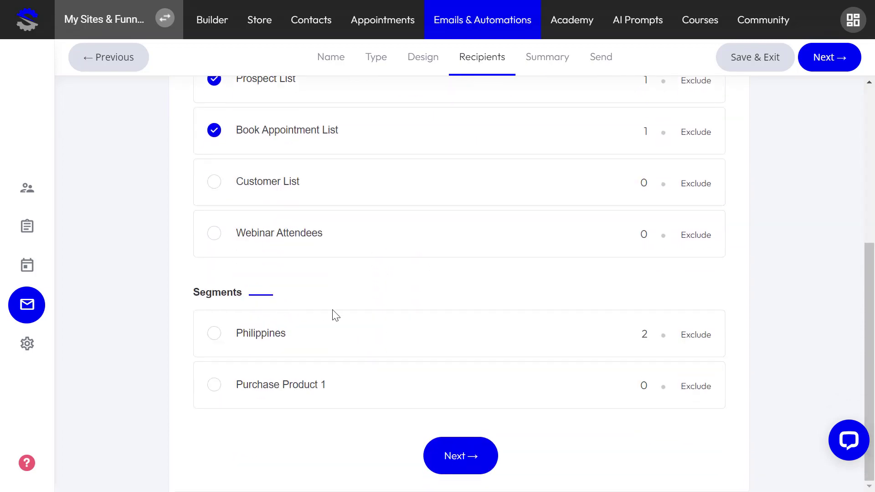
{"action": "scroll", "coordinate": [426, 327], "scroll_direction": "up", "scroll_amount": 4}
{"action": "scroll", "coordinate": [456, 401], "scroll_direction": "down", "scroll_amount": 4}
{"action": "left_click", "coordinate": [465, 457]}
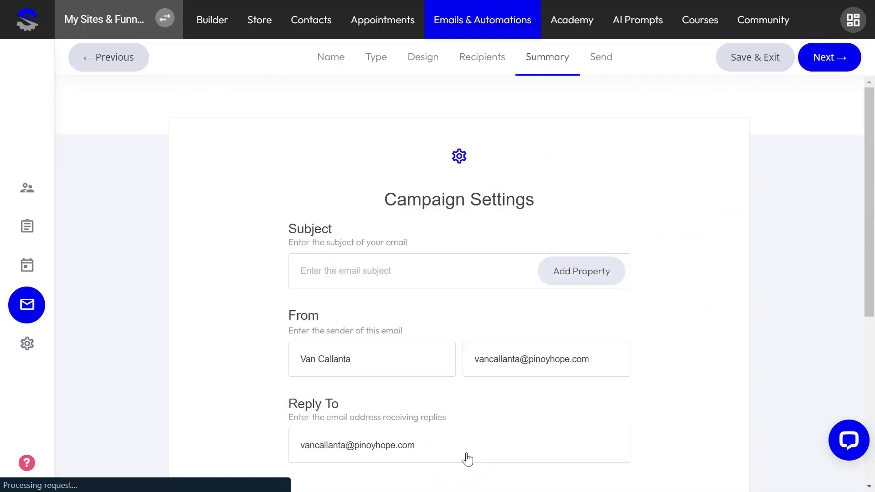
- Enter '[FREE TRAINING] How To Sell More Products' in the Subject field of Campaign Settings
{"action": "left_click", "coordinate": [370, 274]}
{"action": "scroll", "coordinate": [370, 275], "scroll_direction": "down", "scroll_amount": 5}
{"action": "scroll", "coordinate": [367, 278], "scroll_direction": "up", "scroll_amount": 5}
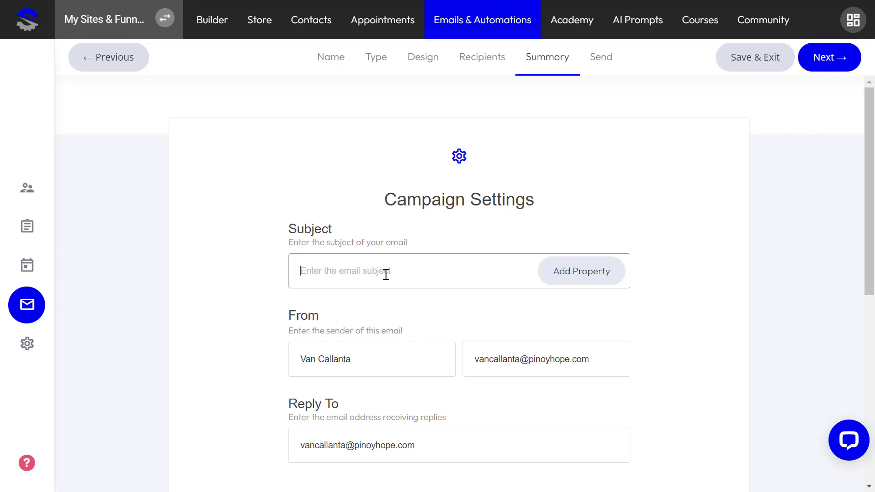
{"action": "type", "text": "I"}
{"action": "type", "text": "FREE"}
{"action": "type", "text": " TRAINING"}
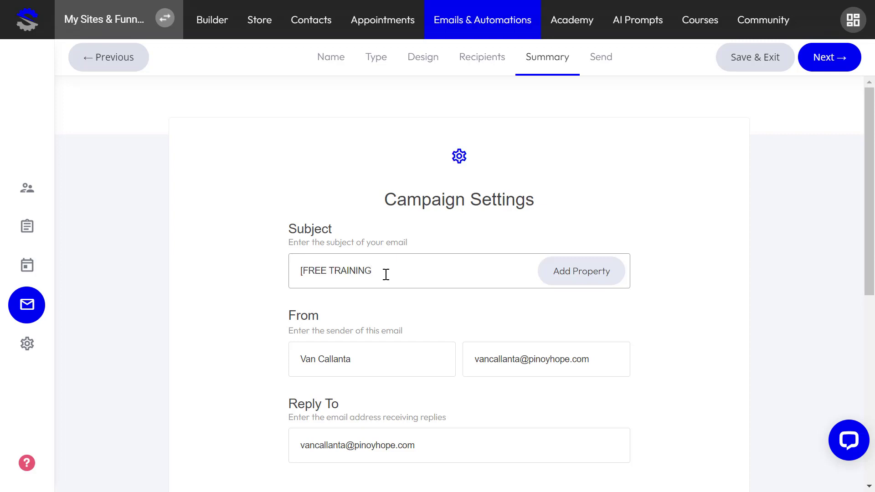
{"action": "type", "text": "] How To Sell More Products"}
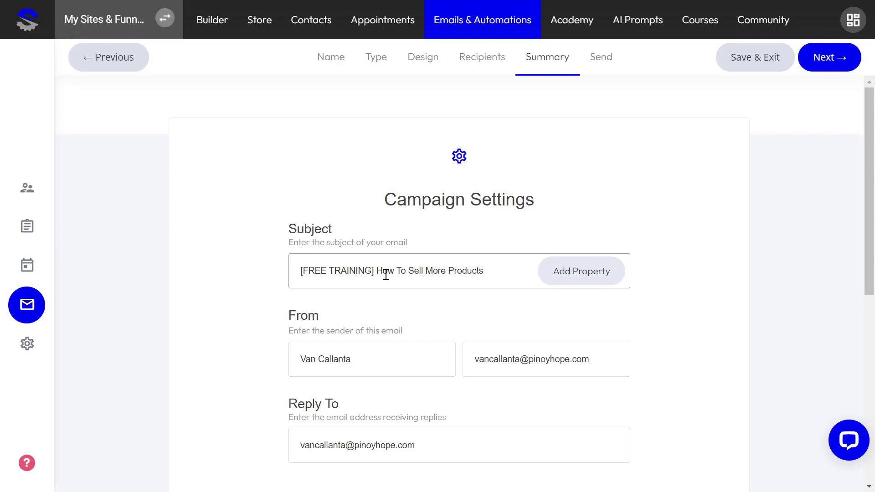
{"action": "scroll", "coordinate": [502, 365], "scroll_direction": "down", "scroll_amount": 3}
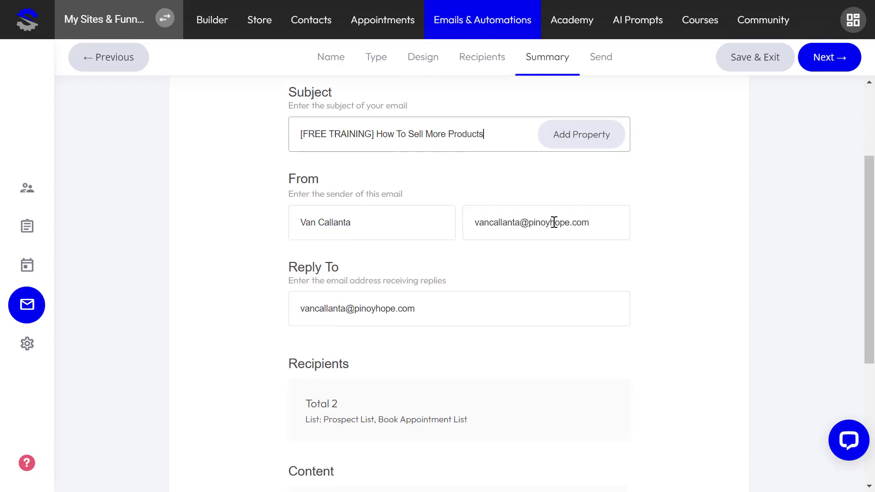
{"action": "mouse_move", "coordinate": [593, 222]}
{"action": "left_mouse_down"}
{"action": "mouse_move", "coordinate": [520, 230]}
{"action": "mouse_move", "coordinate": [593, 224]}
{"action": "left_mouse_up"}
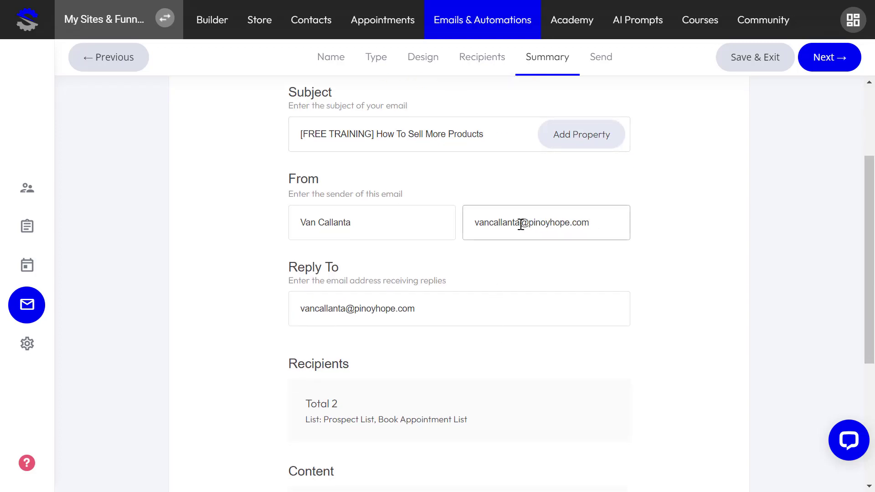
{"action": "left_click_drag", "start_coordinate": [521, 224], "coordinate": [472, 222]}
{"action": "left_click", "coordinate": [604, 223]}
{"action": "left_click_drag", "start_coordinate": [434, 306], "coordinate": [298, 311]}
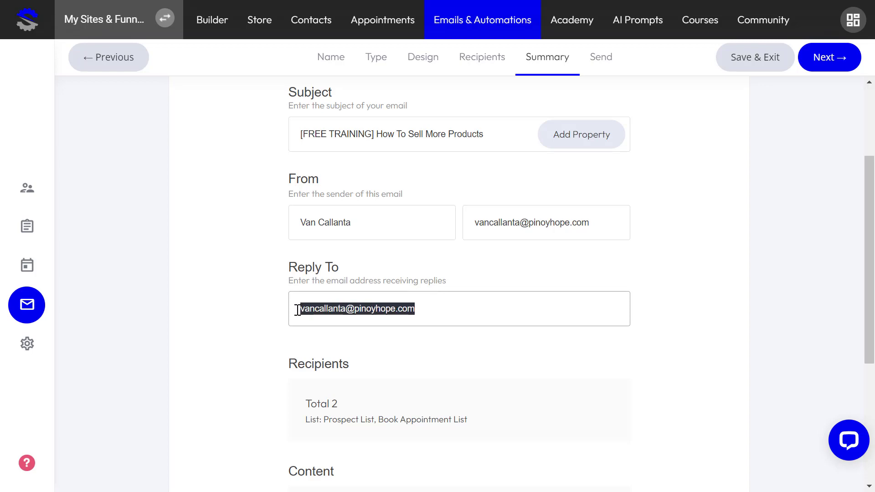
{"action": "left_click", "coordinate": [431, 316]}
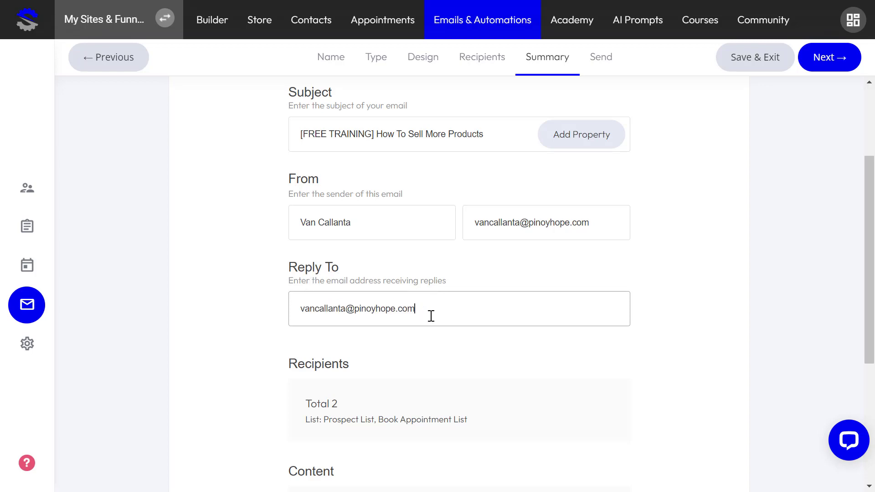
{"action": "left_click_drag", "start_coordinate": [591, 225], "coordinate": [474, 223]}
{"action": "left_click", "coordinate": [592, 223]}
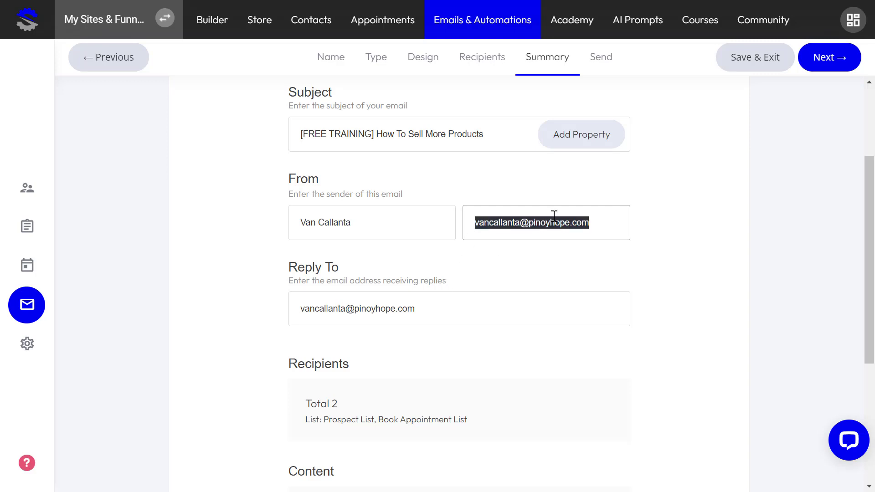
{"action": "left_click_drag", "start_coordinate": [416, 308], "coordinate": [350, 312]}
{"action": "type", "text": "@p"}
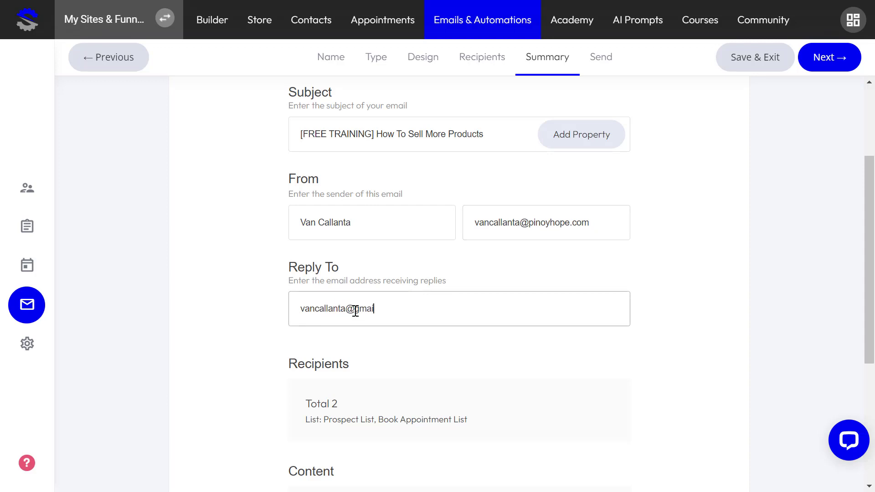
{"action": "left_click", "coordinate": [429, 264]}
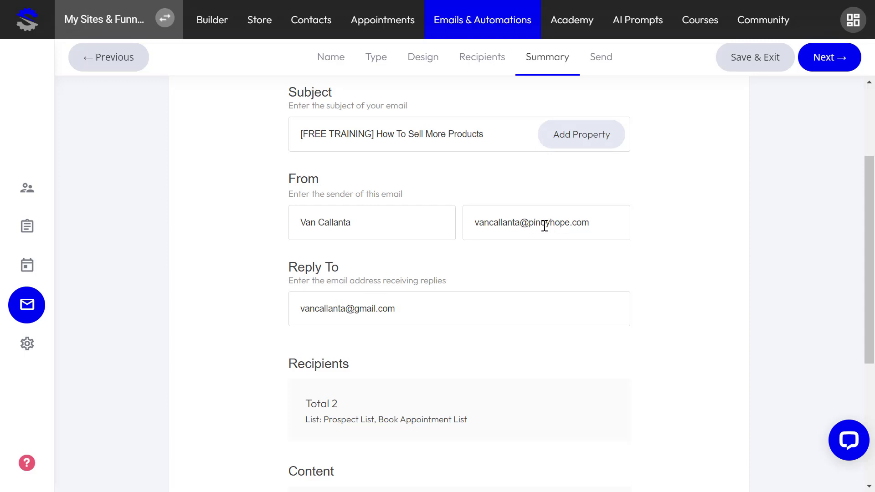
{"action": "left_click", "coordinate": [478, 224]}
{"action": "left_click_drag", "start_coordinate": [526, 227], "coordinate": [600, 227]}
{"action": "left_click", "coordinate": [599, 227]}
{"action": "left_click", "coordinate": [530, 224]}
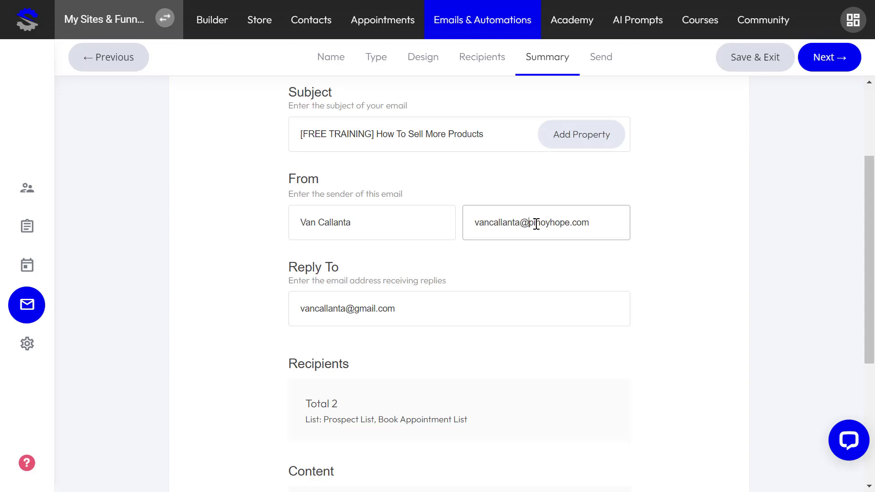
{"action": "double_click", "coordinate": [536, 225]}
{"action": "left_click_drag", "start_coordinate": [520, 223], "coordinate": [469, 230]}
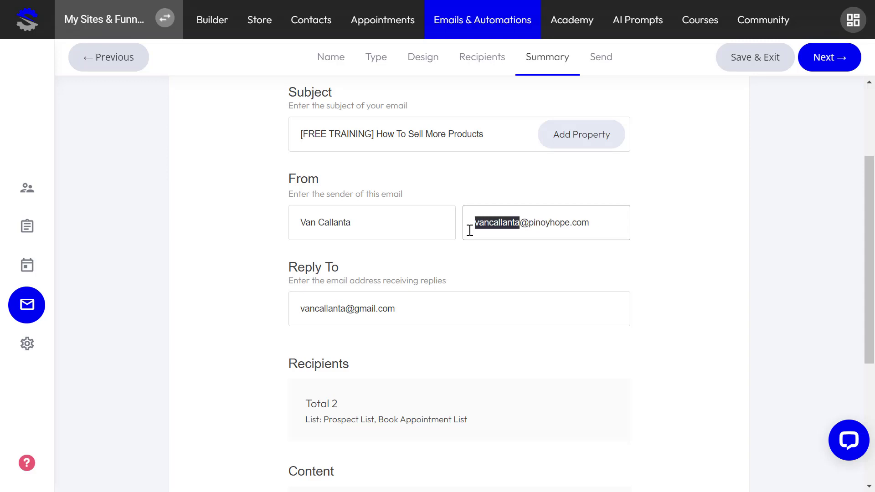
{"action": "left_click", "coordinate": [483, 256]}
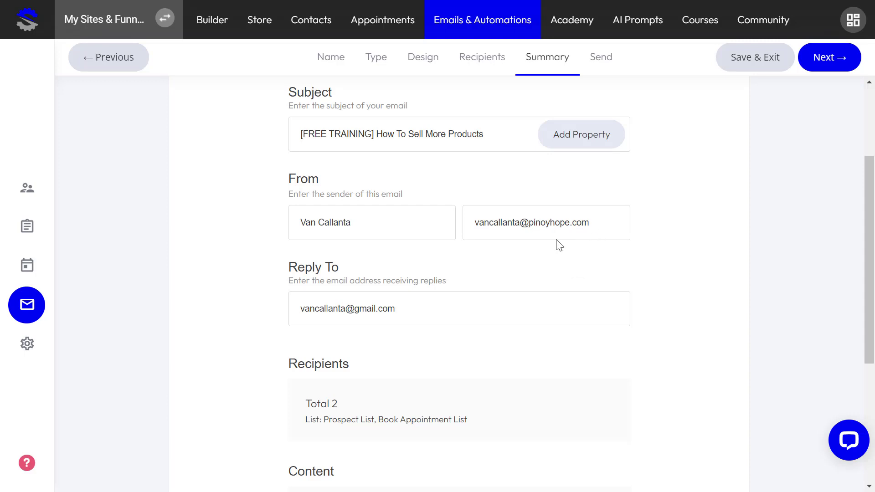
{"action": "left_click", "coordinate": [555, 225]}
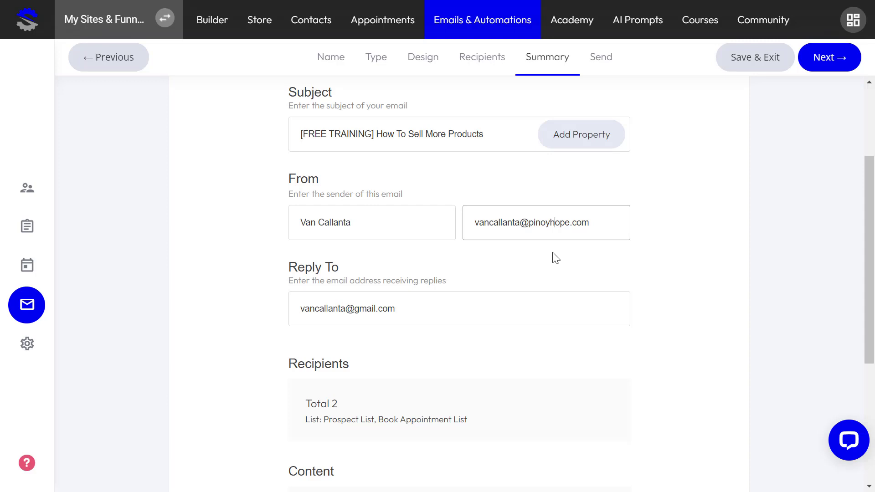
{"action": "left_click_drag", "start_coordinate": [592, 223], "coordinate": [474, 223]}
{"action": "scroll", "coordinate": [517, 270], "scroll_direction": "down", "scroll_amount": 5}
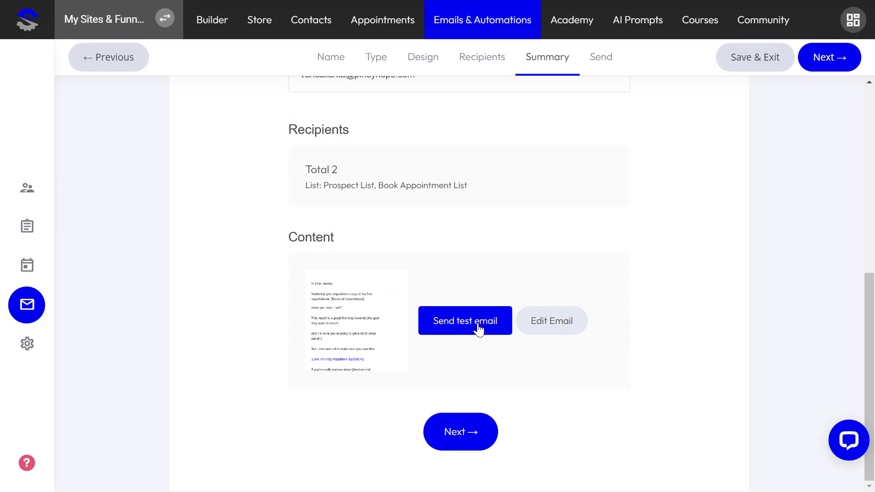
{"action": "scroll", "coordinate": [478, 328], "scroll_direction": "up", "scroll_amount": 8}
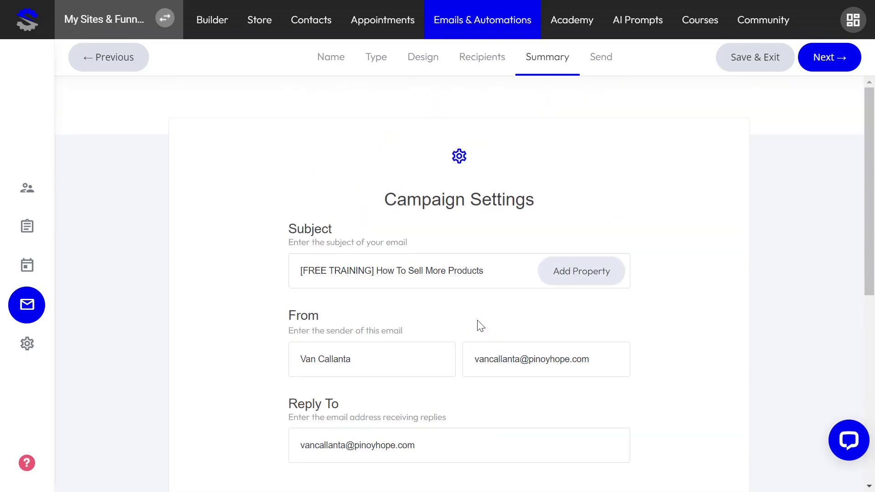
{"action": "scroll", "coordinate": [478, 327], "scroll_direction": "down", "scroll_amount": 8}
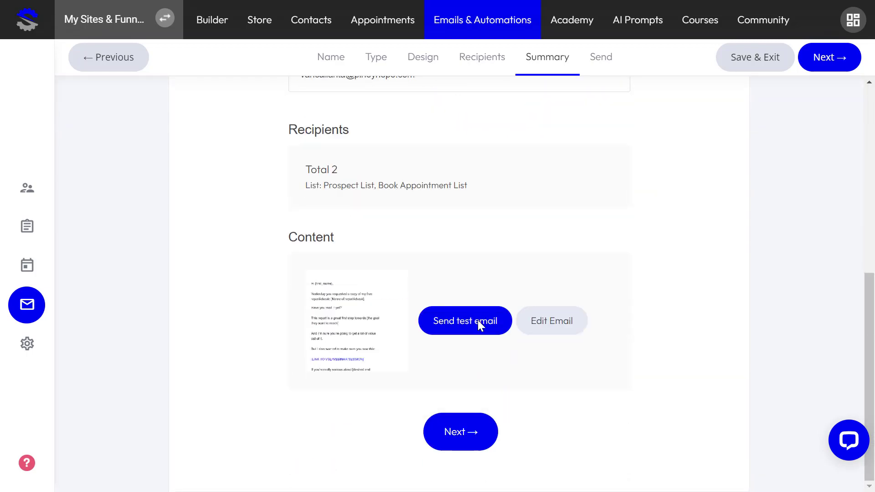
- Continue from the Summary to the Send Campaign step
{"action": "left_click", "coordinate": [470, 437]}
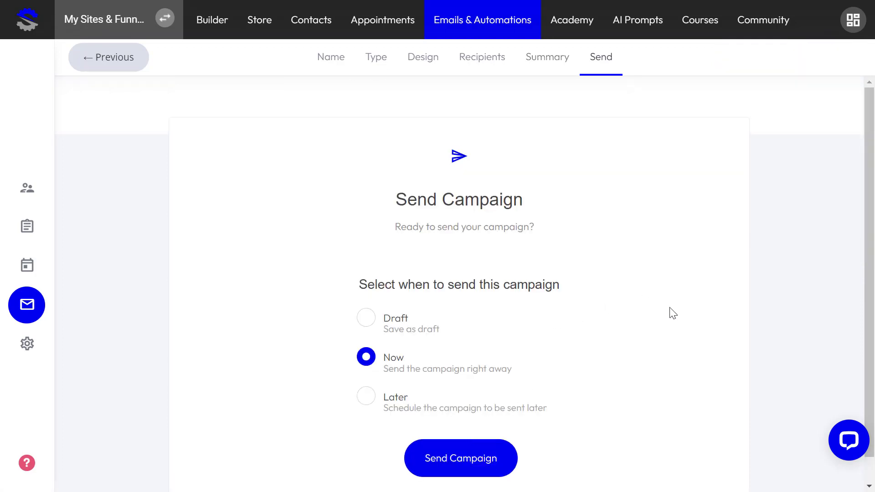
{"action": "scroll", "coordinate": [670, 315], "scroll_direction": "down", "scroll_amount": 1}
{"action": "scroll", "coordinate": [370, 347], "scroll_direction": "up", "scroll_amount": 1}
- Try scheduling Later for 21 November 2023, then switch the send option to Now
{"action": "left_click", "coordinate": [373, 404]}
{"action": "scroll", "coordinate": [488, 343], "scroll_direction": "down", "scroll_amount": 2}
{"action": "left_click", "coordinate": [430, 371]}
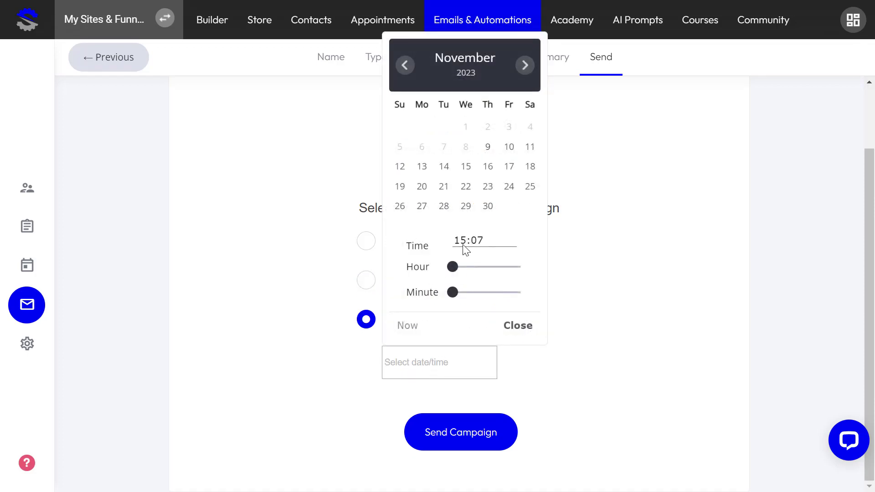
{"action": "left_click", "coordinate": [576, 311]}
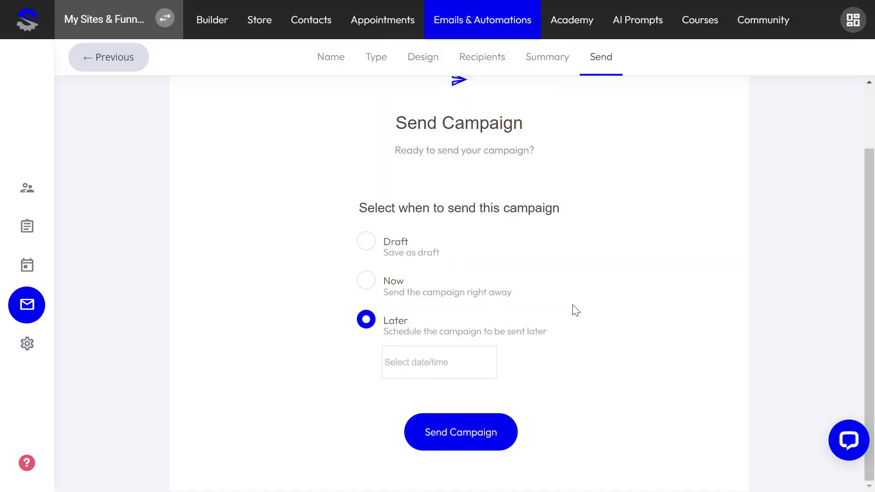
{"action": "left_click", "coordinate": [438, 360]}
{"action": "left_click", "coordinate": [444, 186]}
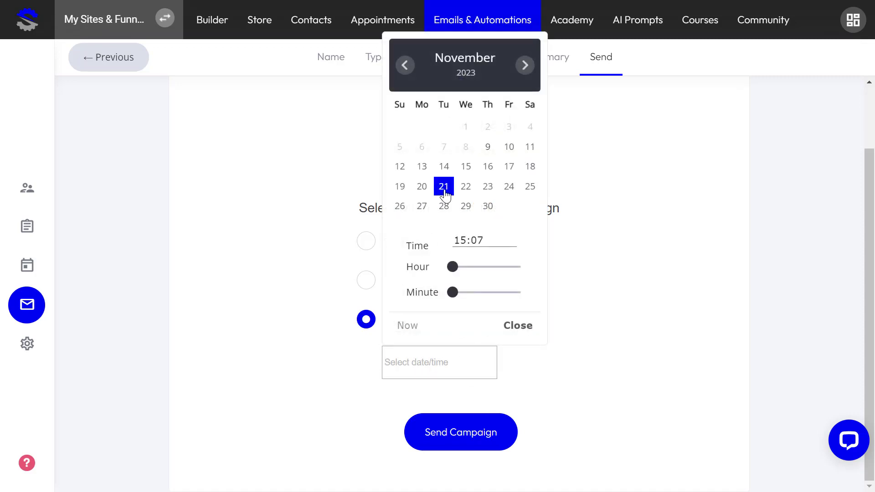
{"action": "left_click", "coordinate": [514, 329]}
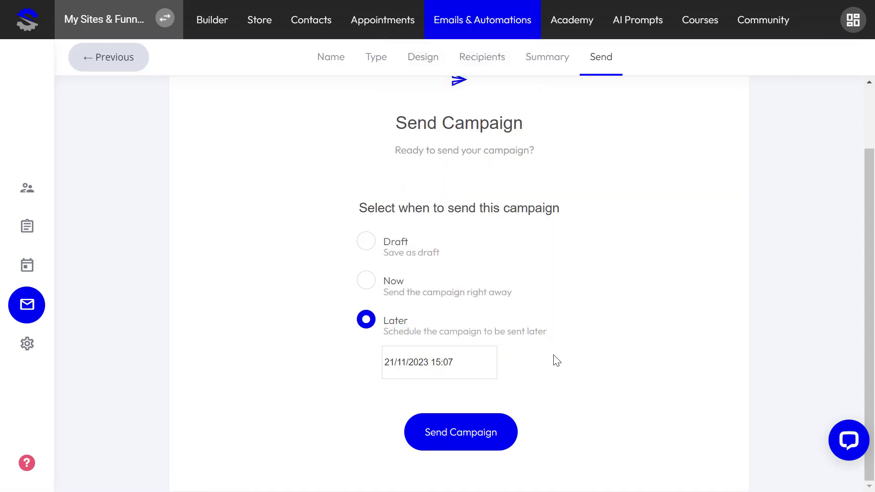
{"action": "left_click", "coordinate": [366, 281]}
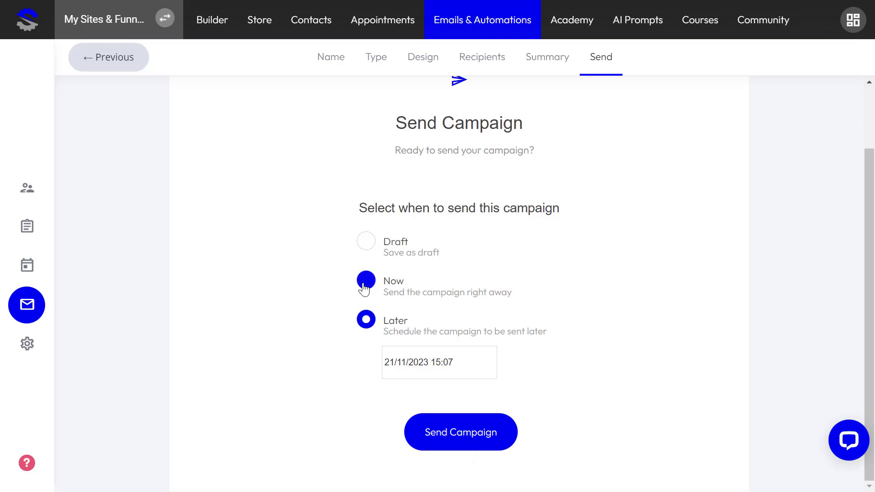